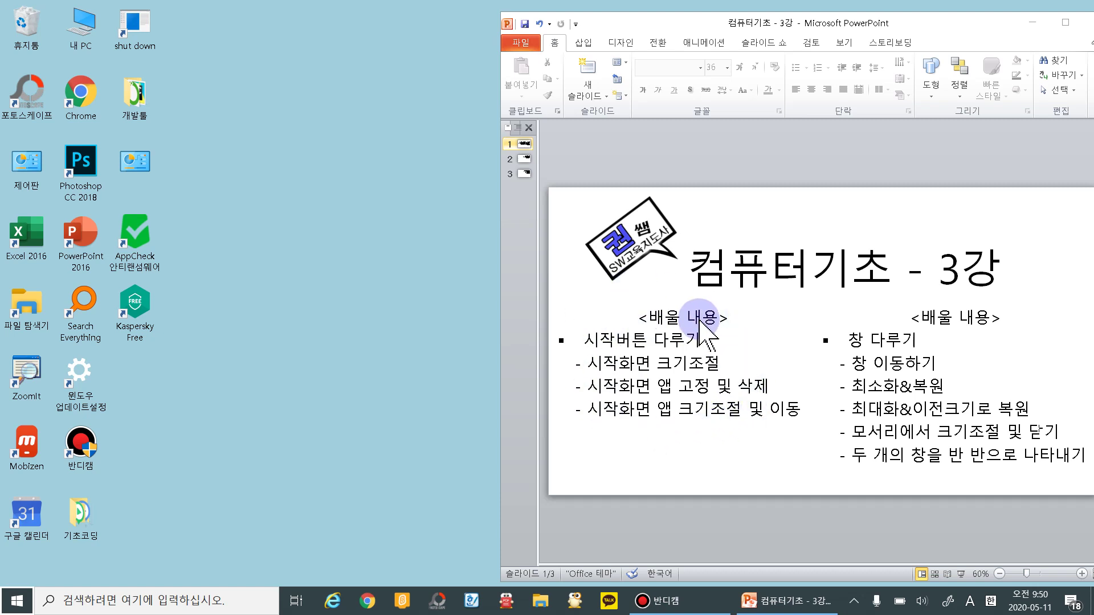
{"action": "left_click", "coordinate": [788, 486]}
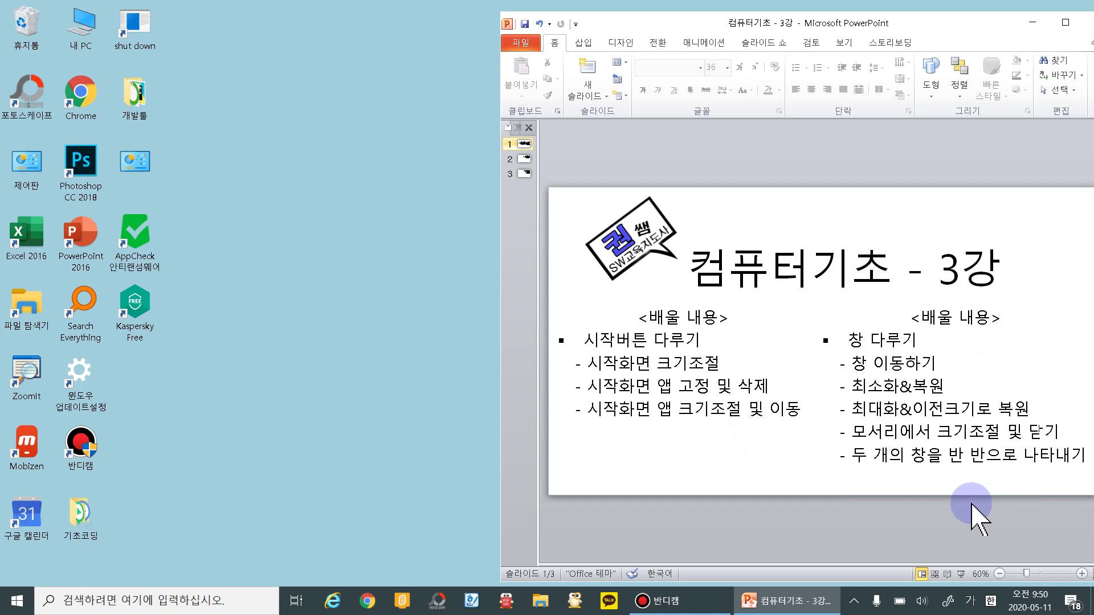
{"action": "left_click", "coordinate": [397, 460]}
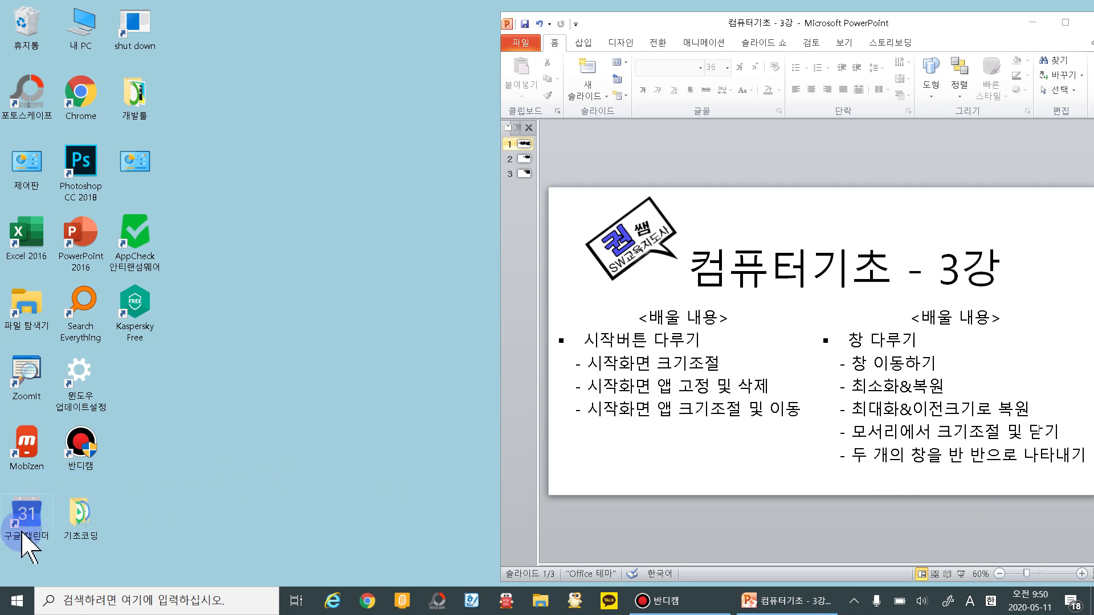
- Open the Windows Start menu and close it again, repeating this several times
{"action": "left_click", "coordinate": [17, 607]}
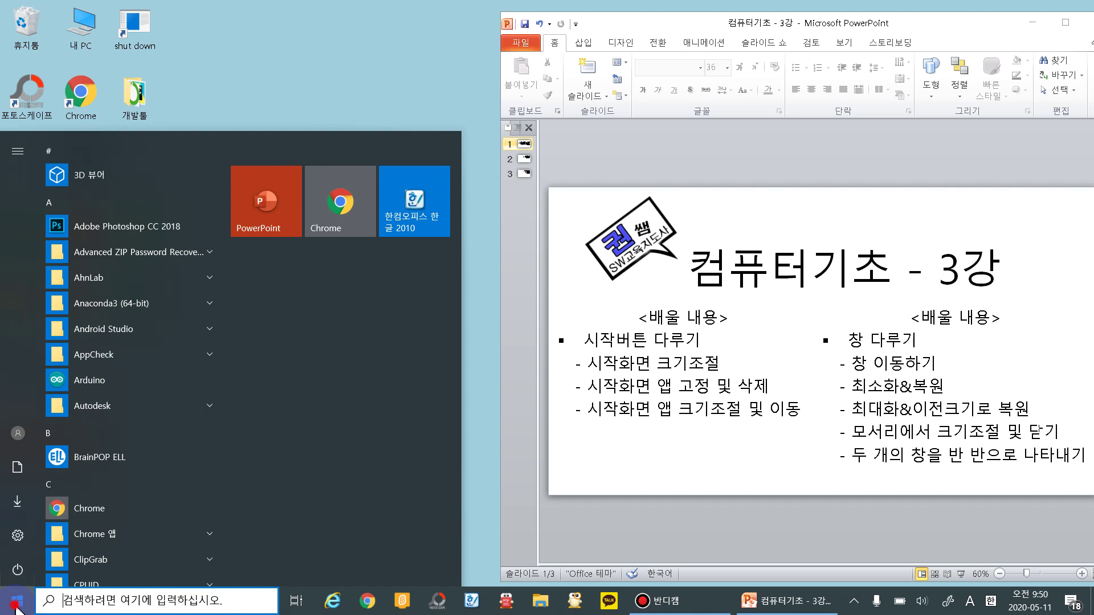
{"action": "left_click", "coordinate": [17, 609]}
{"action": "left_click", "coordinate": [17, 608]}
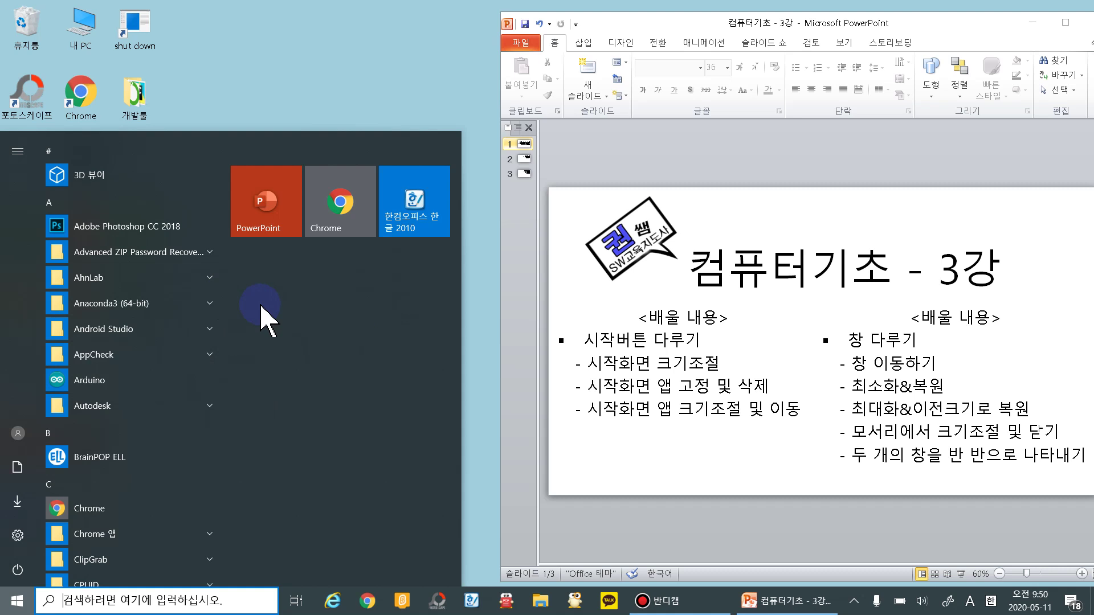
{"action": "left_click", "coordinate": [16, 602]}
{"action": "left_click", "coordinate": [18, 604]}
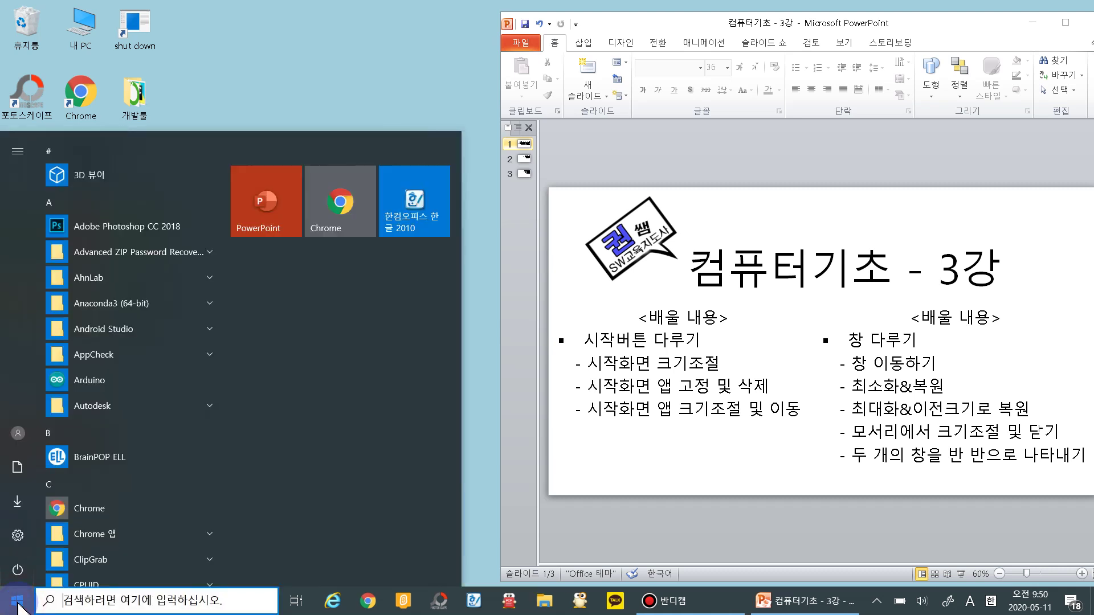
{"action": "left_click", "coordinate": [18, 604]}
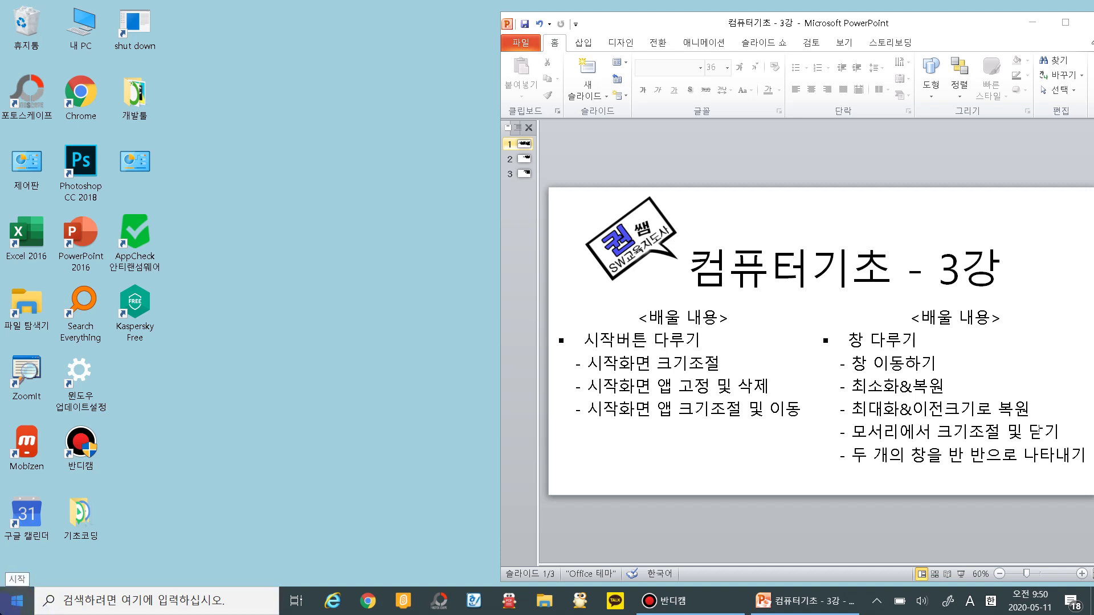
{"action": "left_click", "coordinate": [16, 601]}
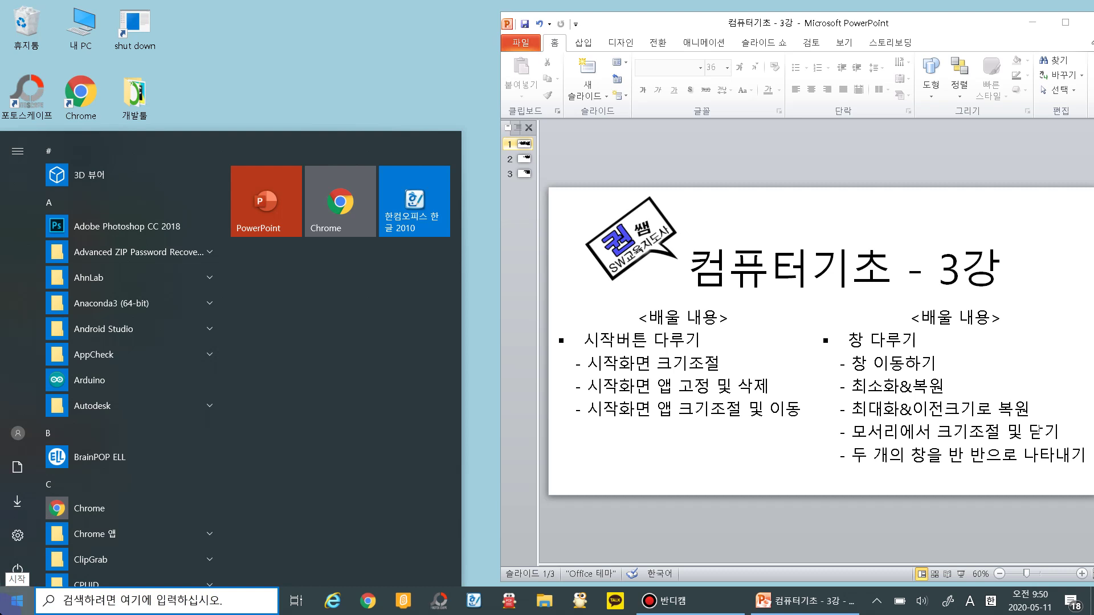
{"action": "left_click", "coordinate": [16, 600]}
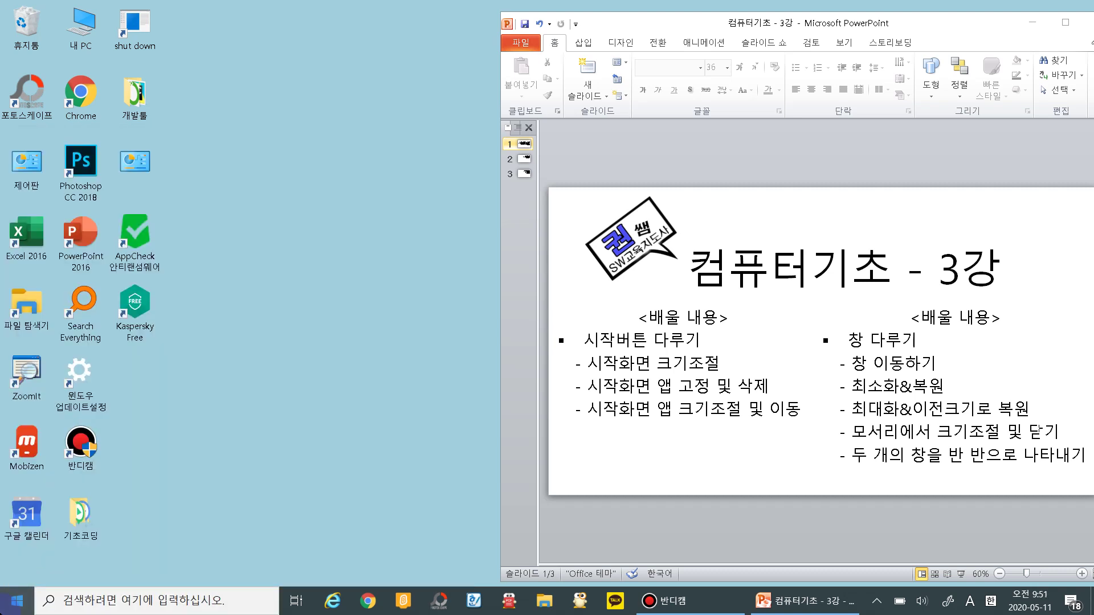
- Open the Start menu and browse its alphabetical list of installed apps, returning to the beginning of the list
{"action": "left_click", "coordinate": [17, 600]}
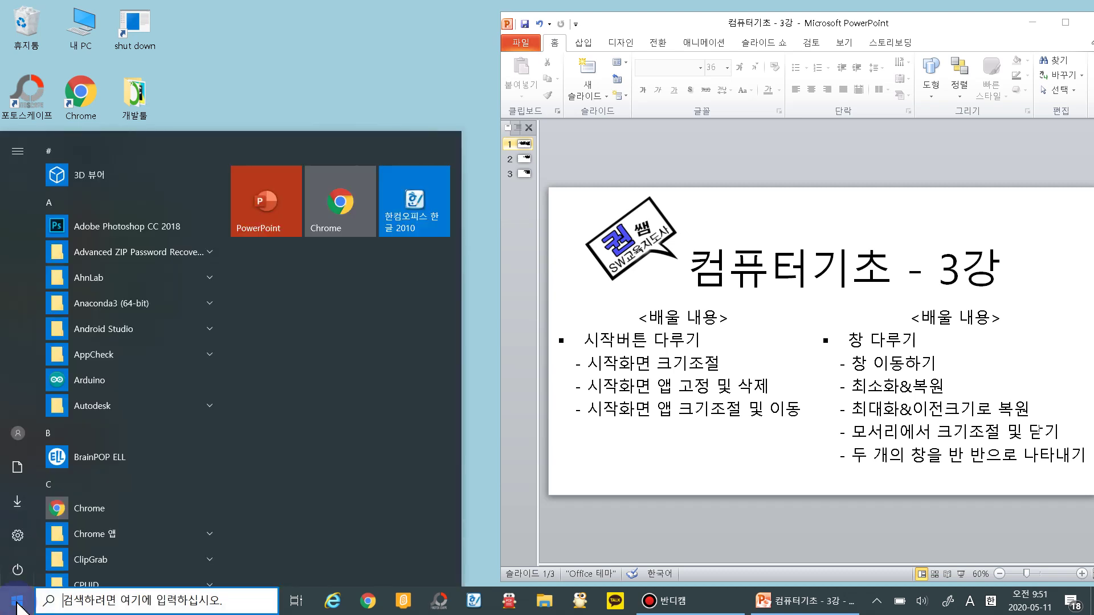
{"action": "scroll", "coordinate": [151, 364], "scroll_direction": "down", "scroll_amount": 5}
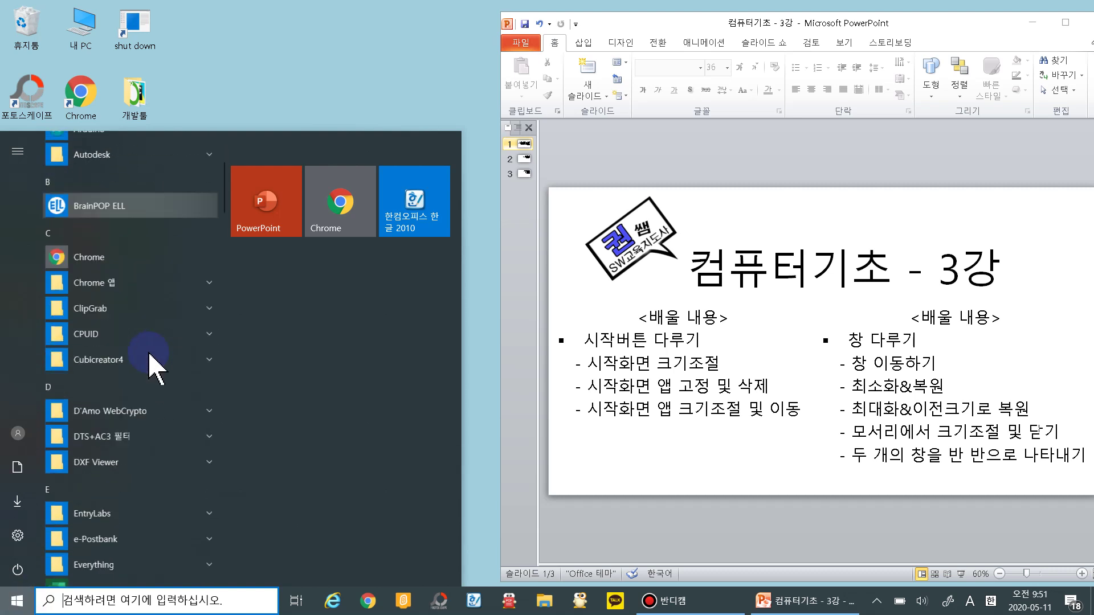
{"action": "scroll", "coordinate": [152, 368], "scroll_direction": "down", "scroll_amount": 3}
{"action": "scroll", "coordinate": [150, 354], "scroll_direction": "up", "scroll_amount": 8}
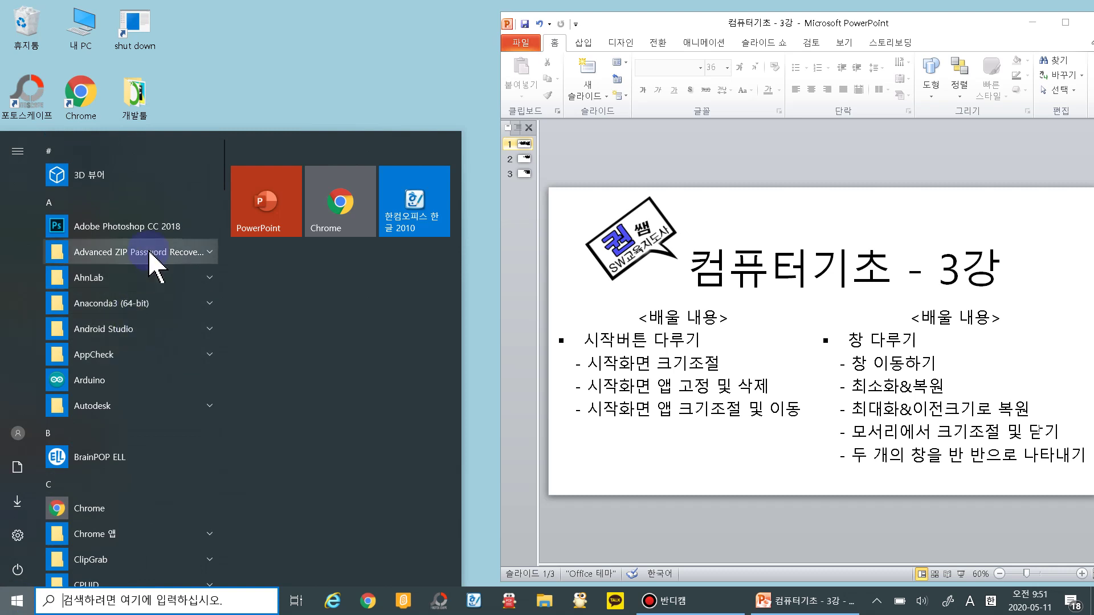
{"action": "scroll", "coordinate": [128, 458], "scroll_direction": "down", "scroll_amount": 10}
{"action": "scroll", "coordinate": [127, 453], "scroll_direction": "up", "scroll_amount": 4}
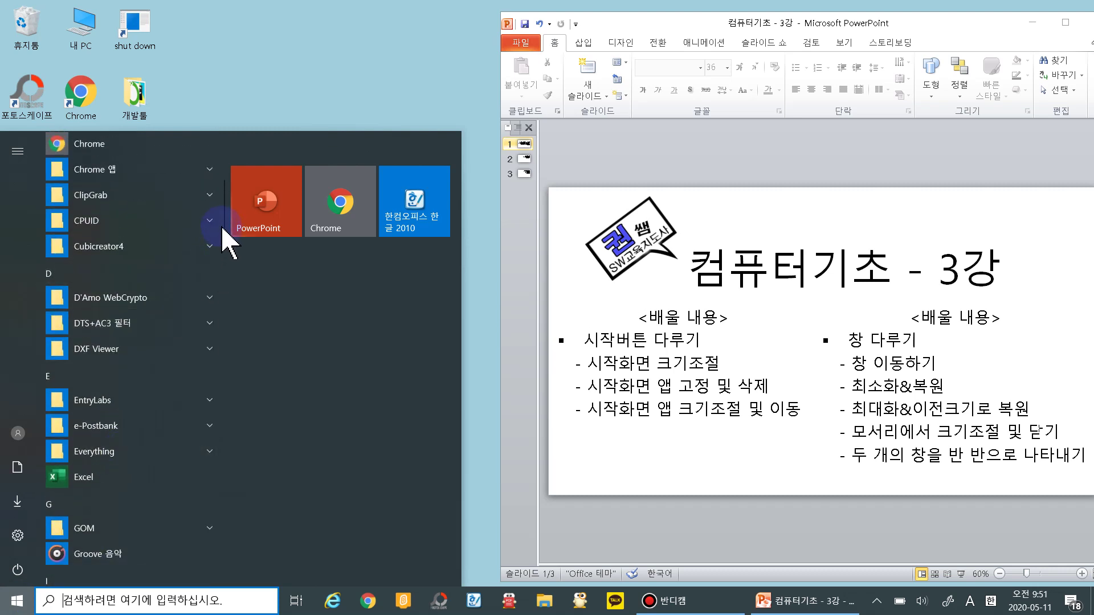
{"action": "scroll", "coordinate": [223, 224], "scroll_direction": "down", "scroll_amount": 2}
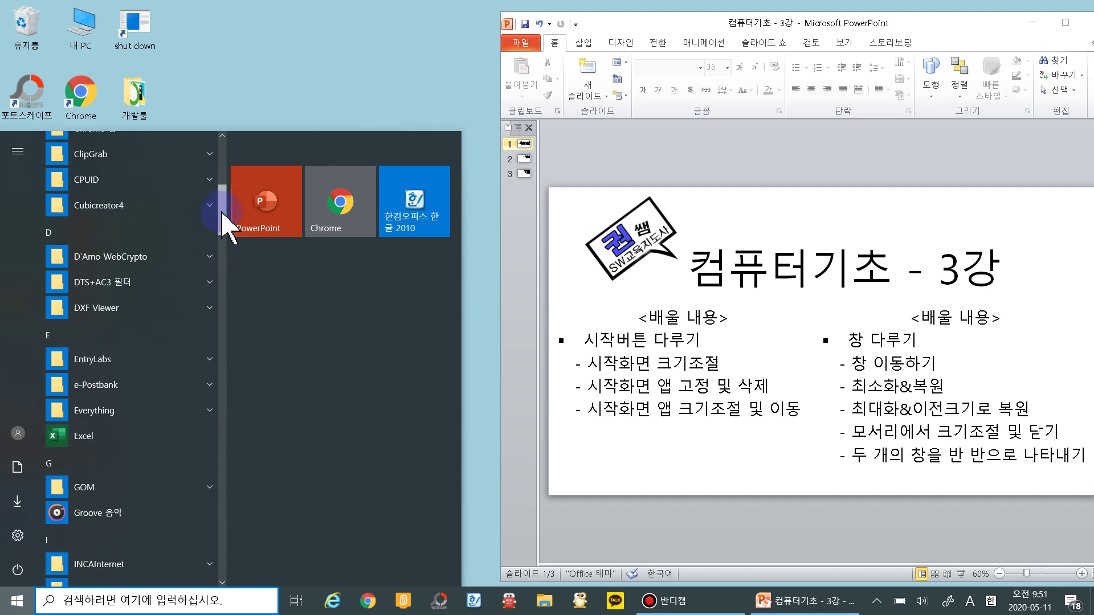
{"action": "scroll", "coordinate": [224, 223], "scroll_direction": "up", "scroll_amount": 2}
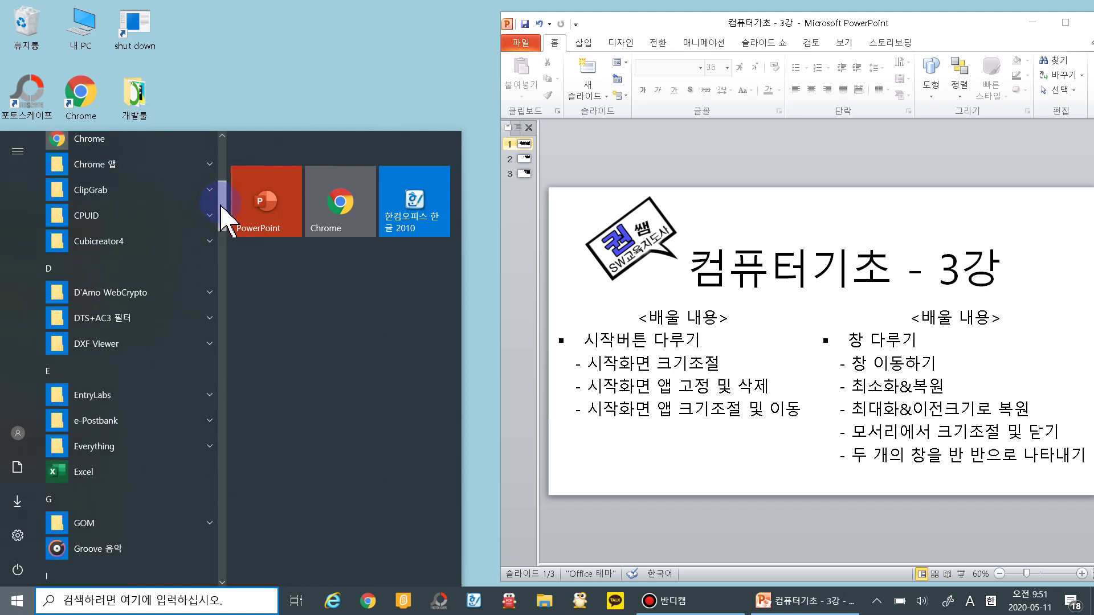
{"action": "left_click_drag", "start_coordinate": [222, 217], "coordinate": [222, 137]}
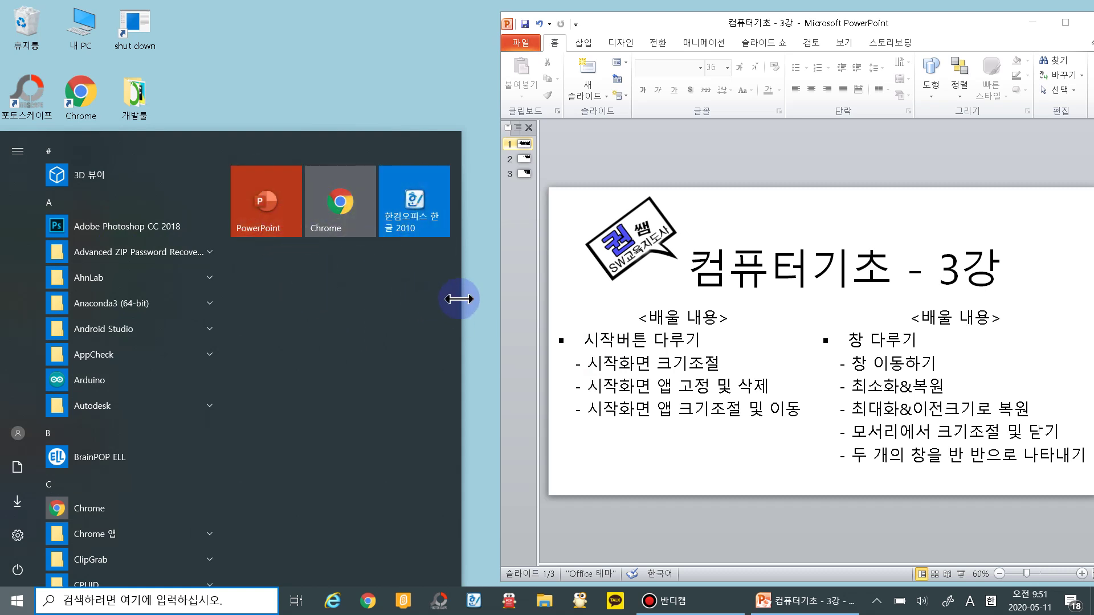
- Widen the Start menu to about twice its width, and shrink it back to its narrow size
{"action": "left_click_drag", "start_coordinate": [460, 299], "coordinate": [909, 379]}
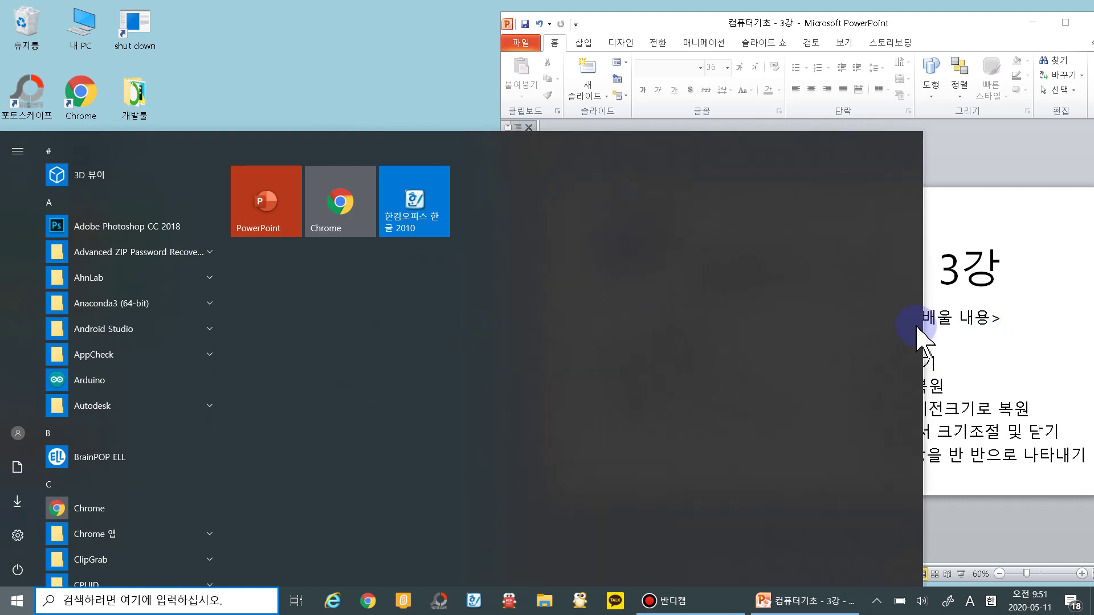
{"action": "left_click_drag", "start_coordinate": [919, 324], "coordinate": [477, 320]}
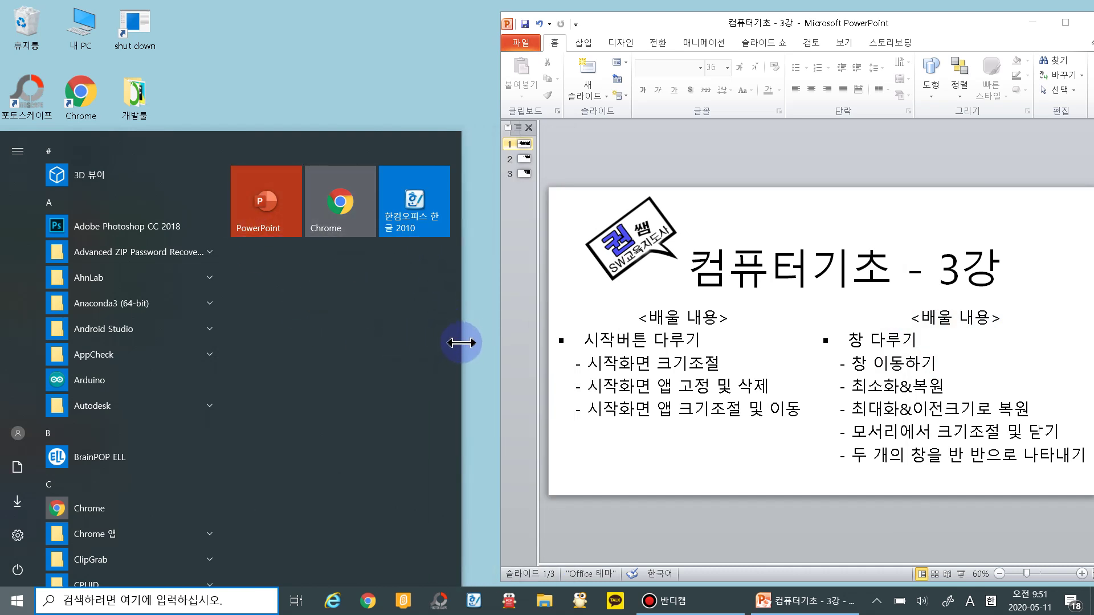
{"action": "mouse_move", "coordinate": [460, 343]}
{"action": "left_mouse_down"}
{"action": "mouse_move", "coordinate": [701, 342]}
{"action": "mouse_move", "coordinate": [509, 351]}
{"action": "mouse_move", "coordinate": [518, 357]}
{"action": "mouse_move", "coordinate": [876, 358]}
{"action": "mouse_move", "coordinate": [567, 339]}
{"action": "mouse_move", "coordinate": [466, 356]}
{"action": "mouse_move", "coordinate": [457, 348]}
{"action": "mouse_move", "coordinate": [481, 334]}
{"action": "mouse_move", "coordinate": [990, 336]}
{"action": "mouse_move", "coordinate": [487, 326]}
{"action": "mouse_move", "coordinate": [474, 332]}
{"action": "mouse_move", "coordinate": [481, 342]}
{"action": "left_mouse_up"}
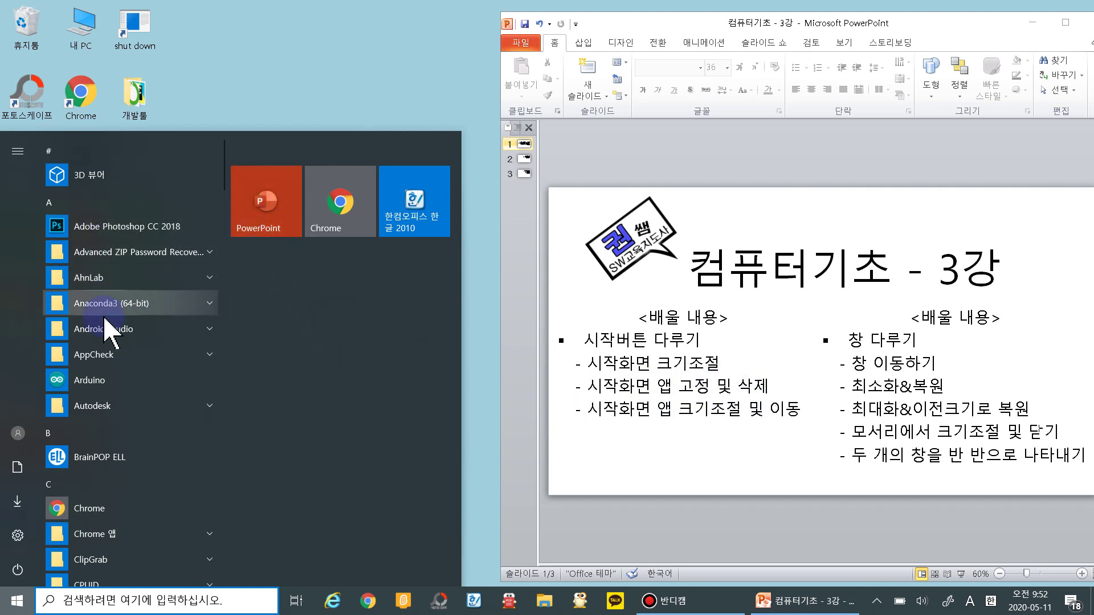
- Find Excel under E in the app list and pin it to the Start screen
{"action": "scroll", "coordinate": [123, 453], "scroll_direction": "down", "scroll_amount": 6}
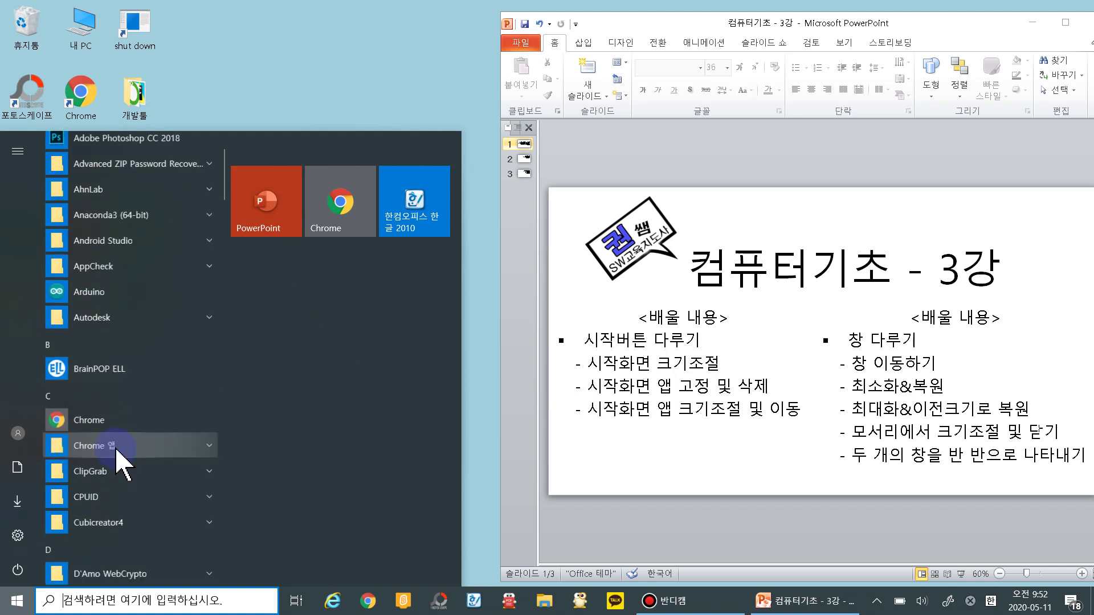
{"action": "scroll", "coordinate": [121, 453], "scroll_direction": "down", "scroll_amount": 6}
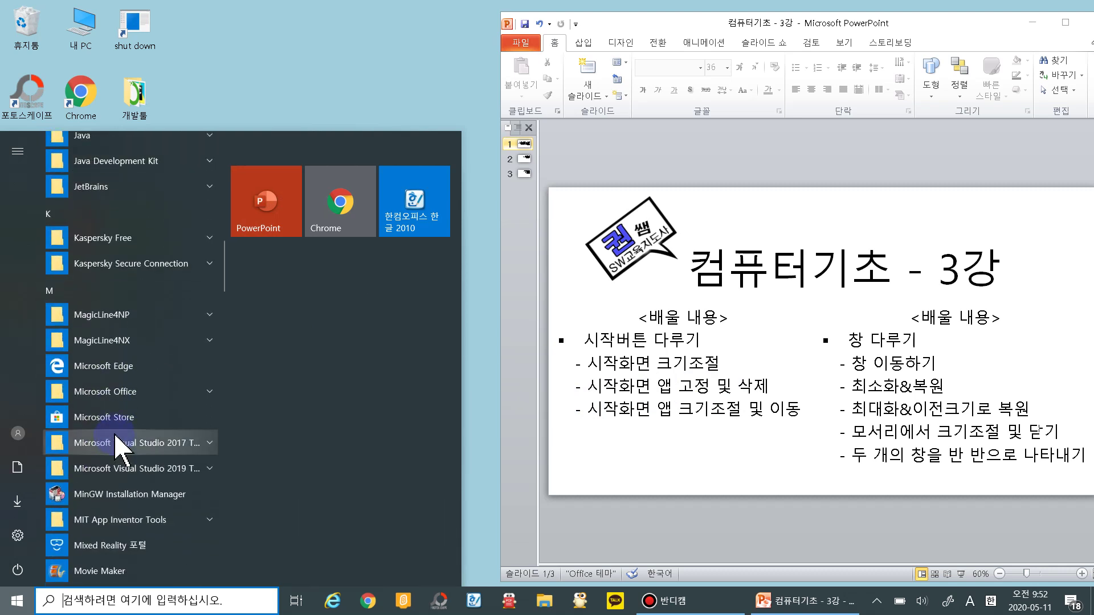
{"action": "scroll", "coordinate": [121, 450], "scroll_direction": "up", "scroll_amount": 6}
{"action": "scroll", "coordinate": [121, 450], "scroll_direction": "down", "scroll_amount": 5}
{"action": "scroll", "coordinate": [120, 448], "scroll_direction": "up", "scroll_amount": 3}
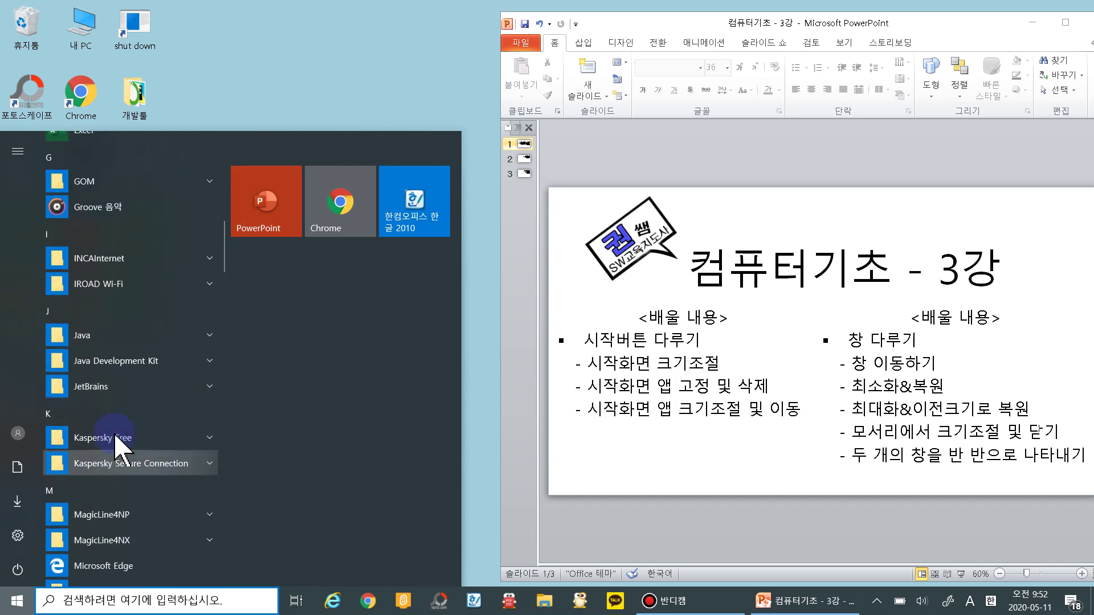
{"action": "scroll", "coordinate": [117, 447], "scroll_direction": "up", "scroll_amount": 1}
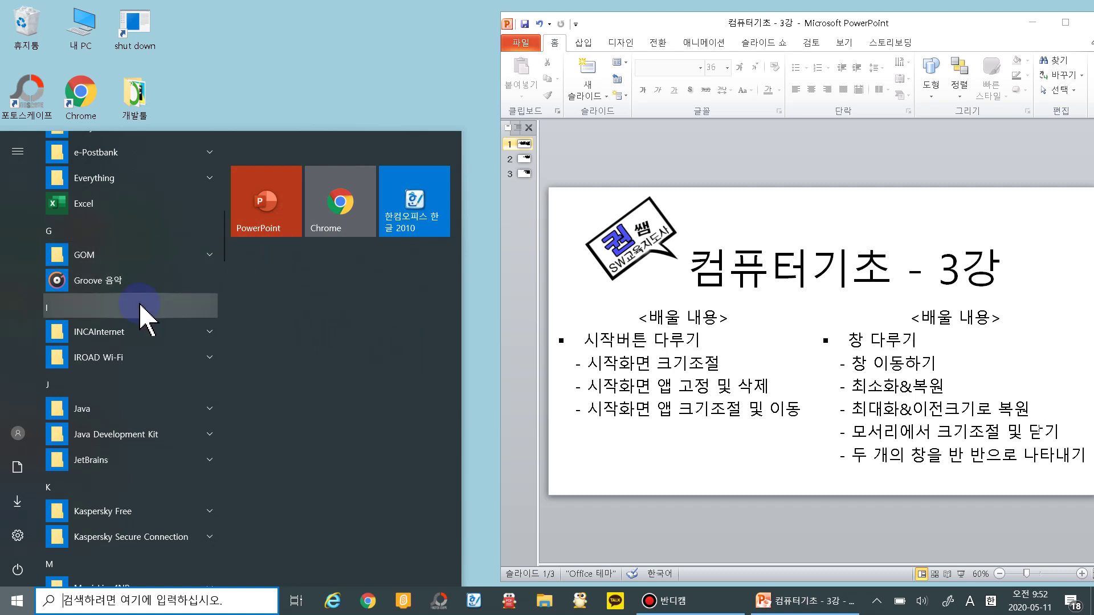
{"action": "scroll", "coordinate": [145, 312], "scroll_direction": "up", "scroll_amount": 3}
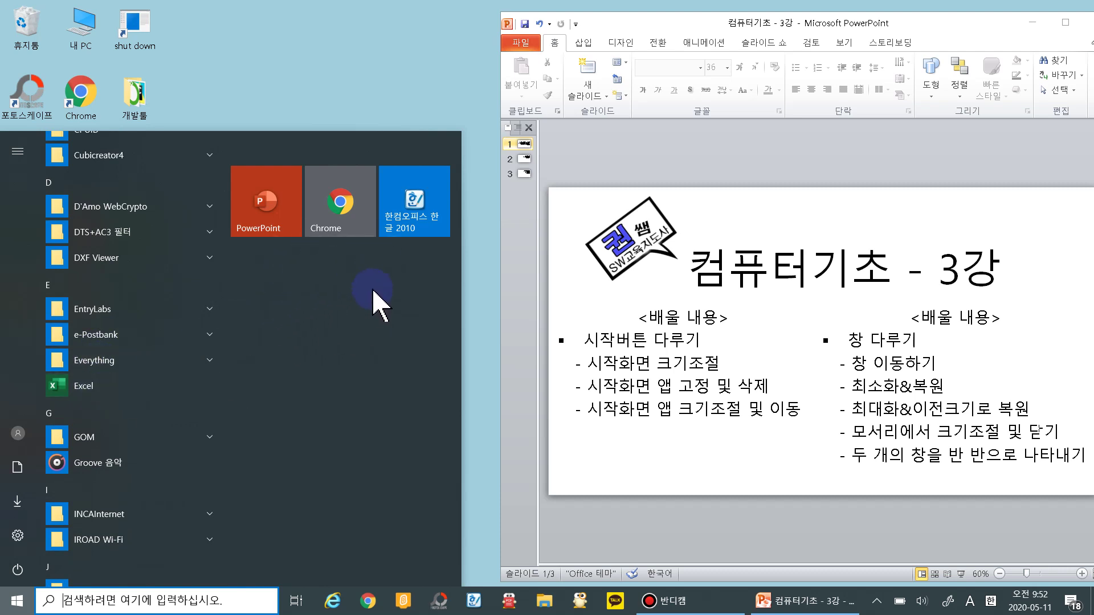
{"action": "right_click", "coordinate": [78, 393]}
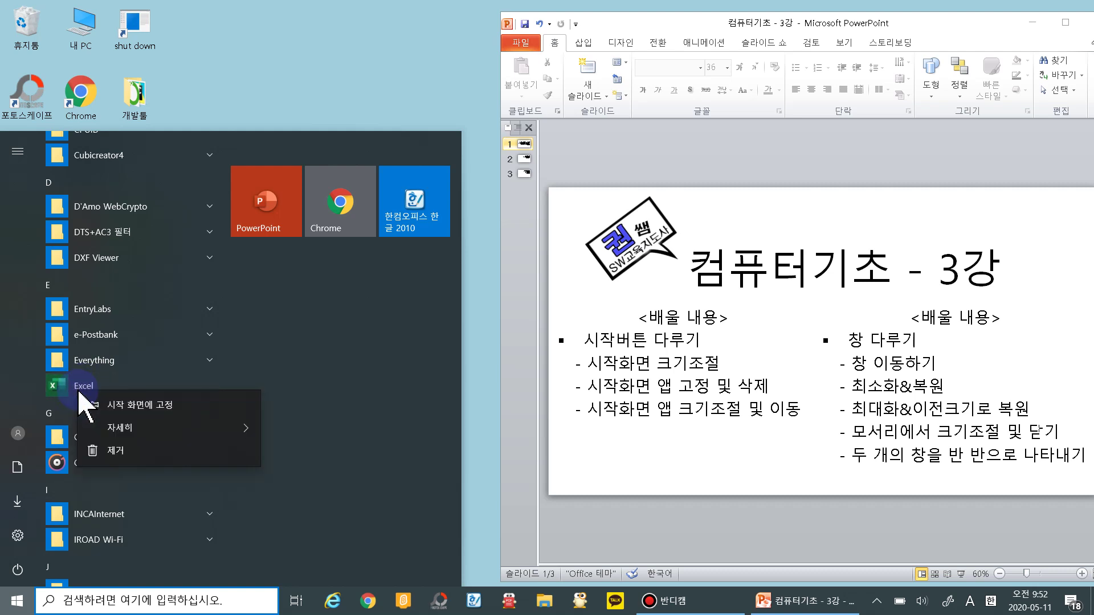
{"action": "left_click", "coordinate": [188, 405]}
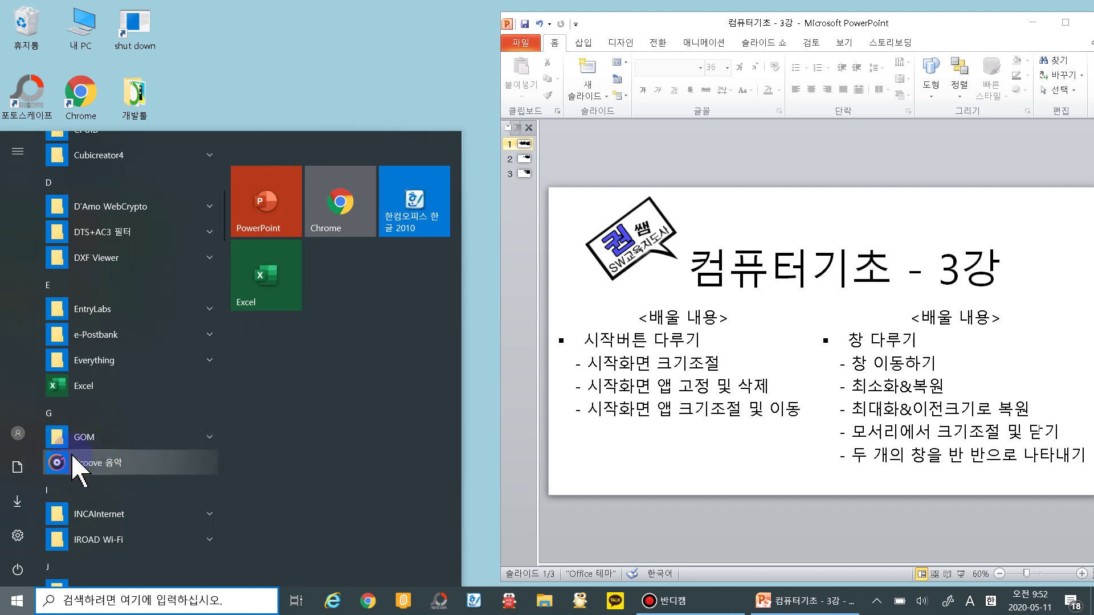
- Pin the Groove 음악 app from the app list to the Start screen
{"action": "right_click", "coordinate": [100, 468]}
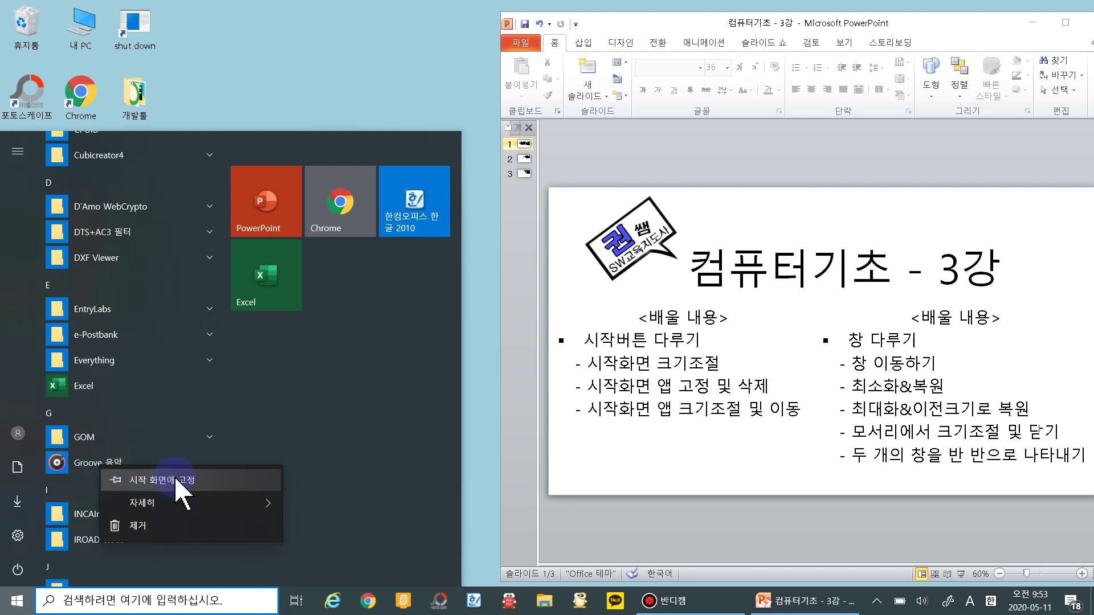
{"action": "left_click", "coordinate": [206, 489]}
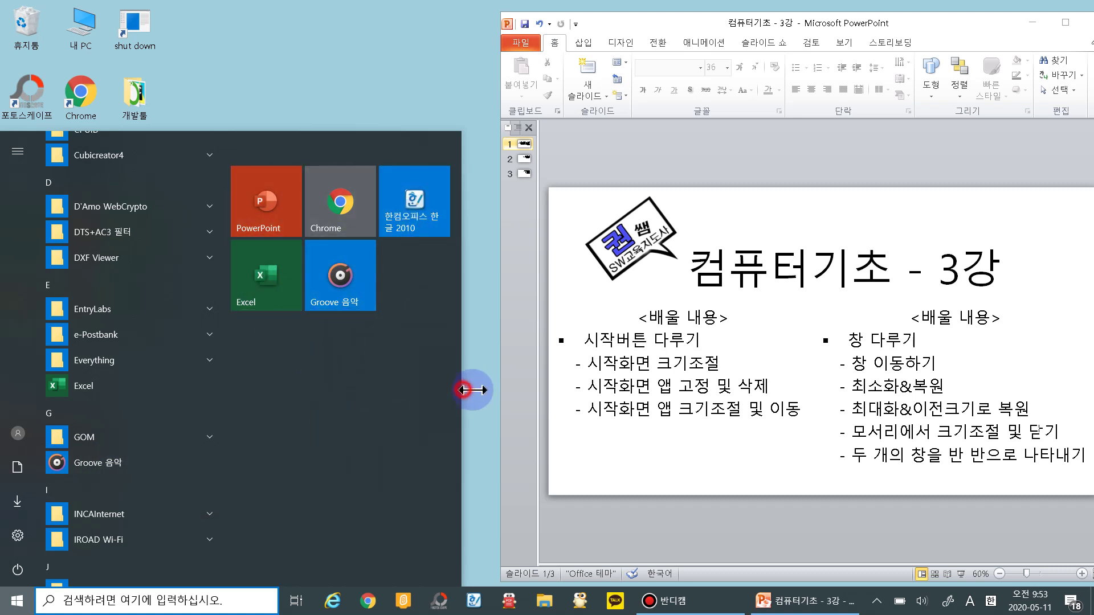
{"action": "left_click_drag", "start_coordinate": [463, 390], "coordinate": [411, 371]}
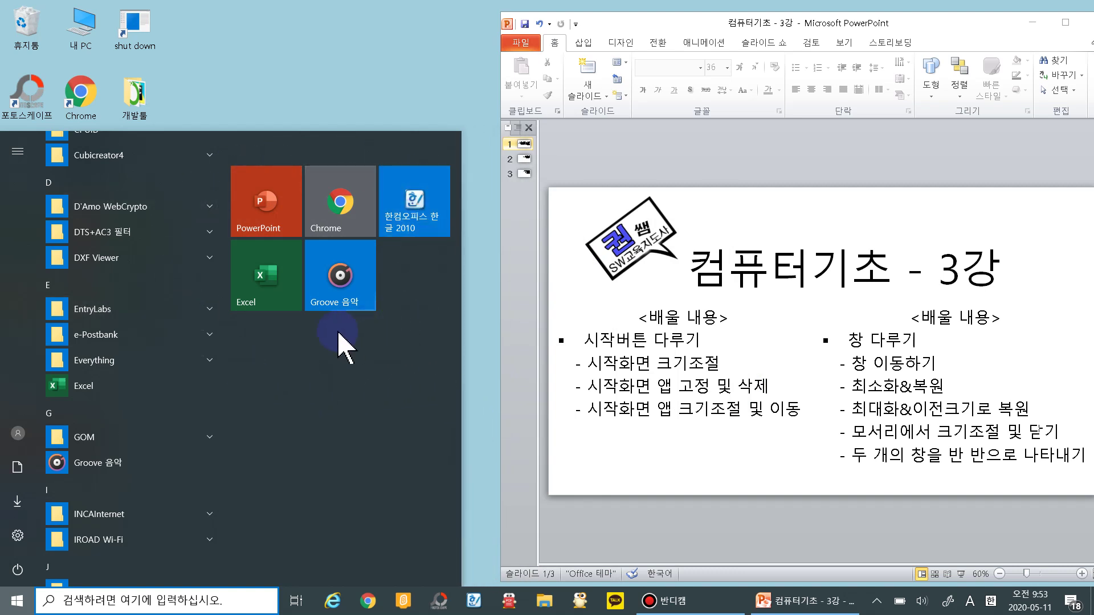
- Unpin the Groove 음악 tile from the Start screen
{"action": "right_click", "coordinate": [344, 284]}
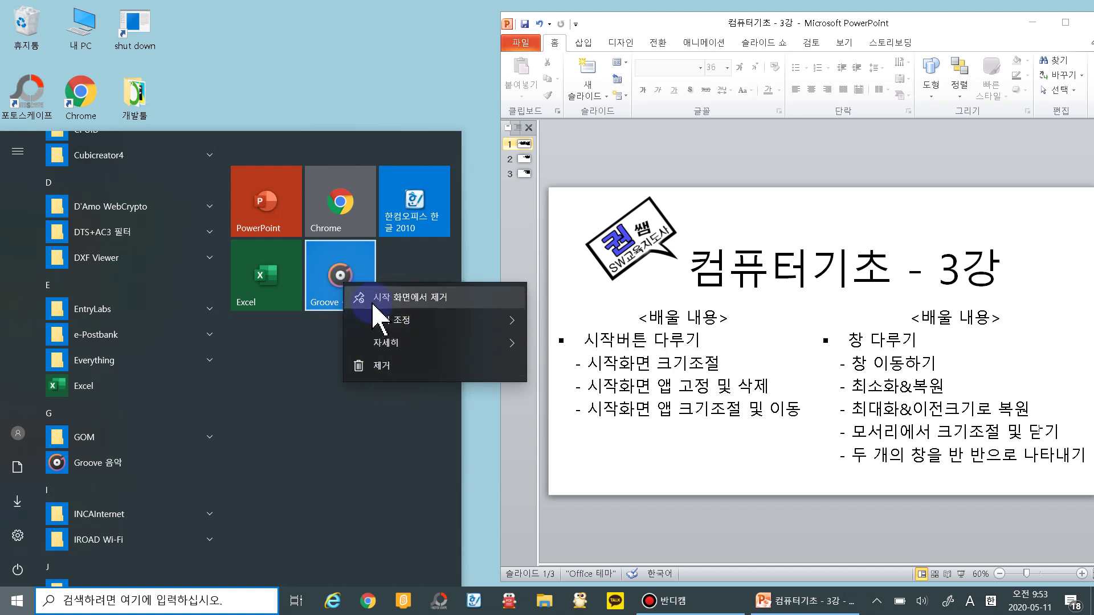
{"action": "left_click", "coordinate": [458, 297]}
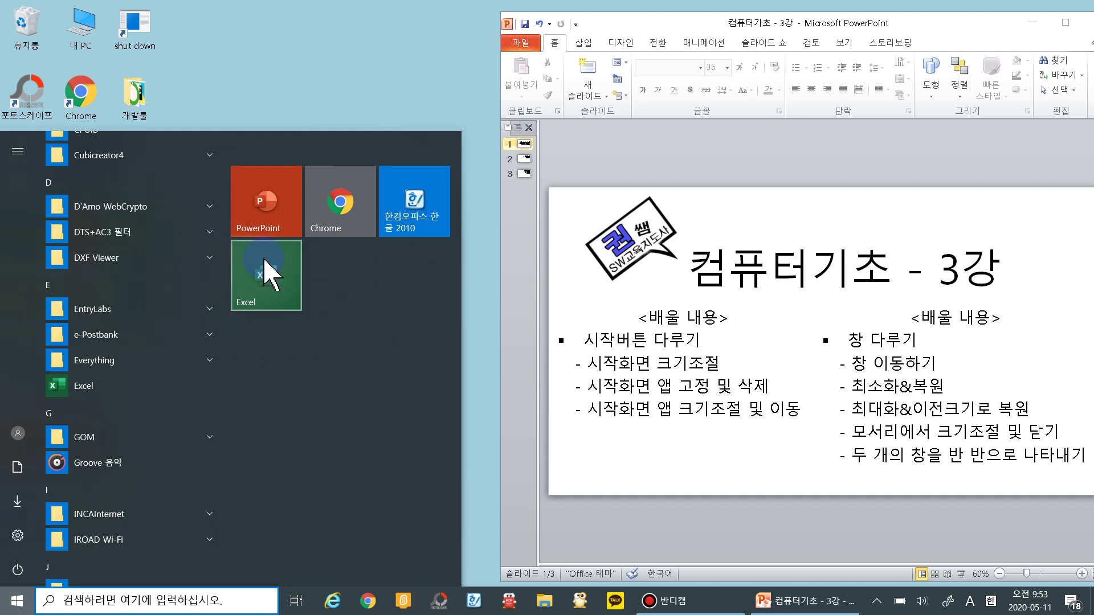
{"action": "left_click", "coordinate": [377, 319]}
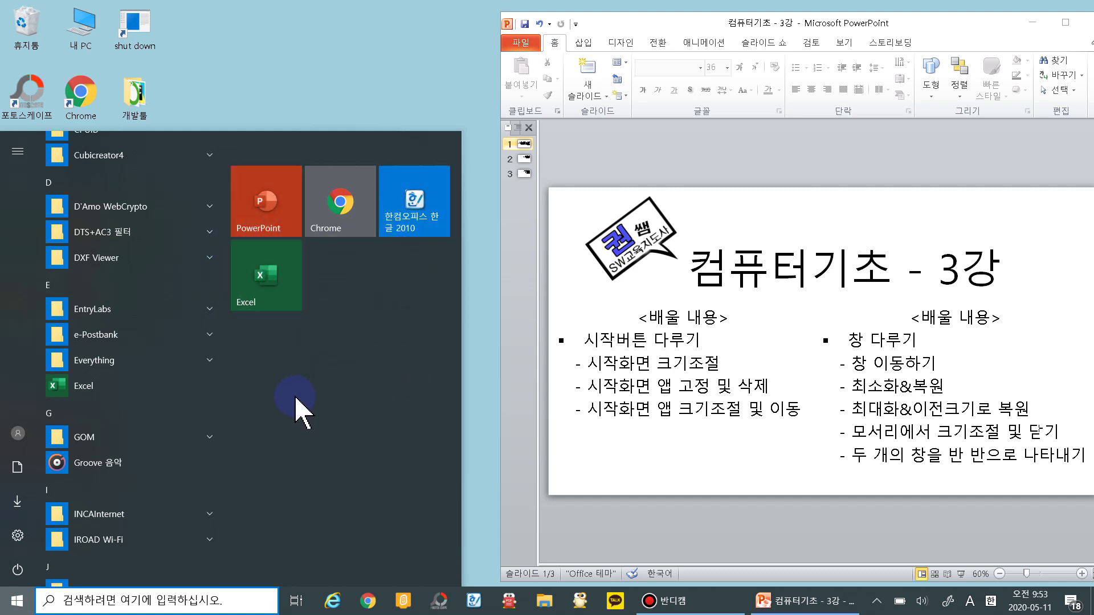
{"action": "left_click_drag", "start_coordinate": [462, 431], "coordinate": [476, 402]}
{"action": "left_click", "coordinate": [276, 295]}
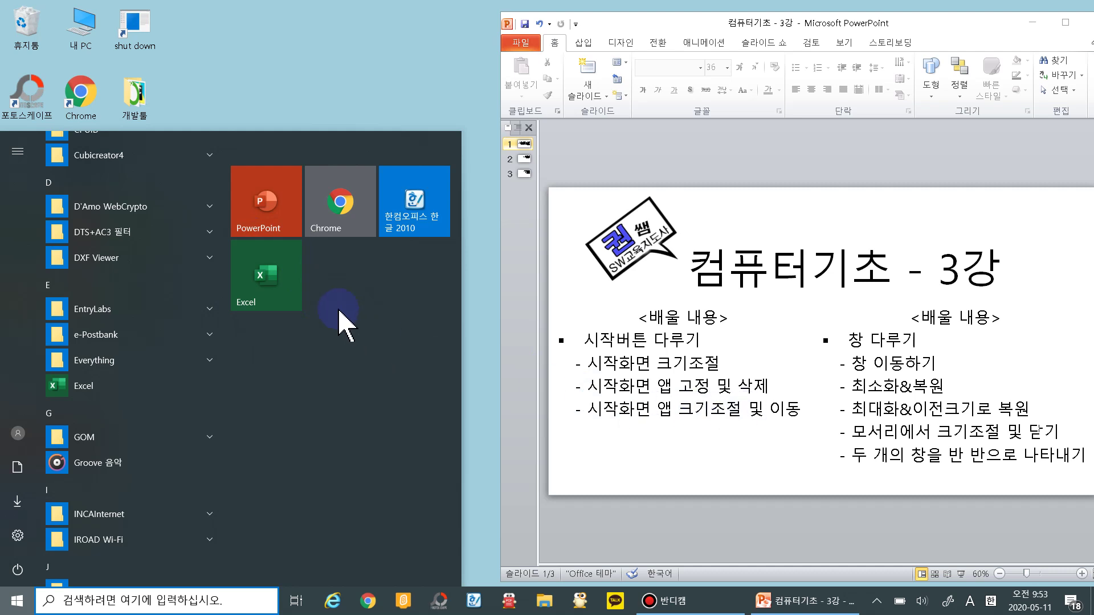
- Resize the Excel tile on the Start screen to the small size (작게)
{"action": "right_click", "coordinate": [279, 277]}
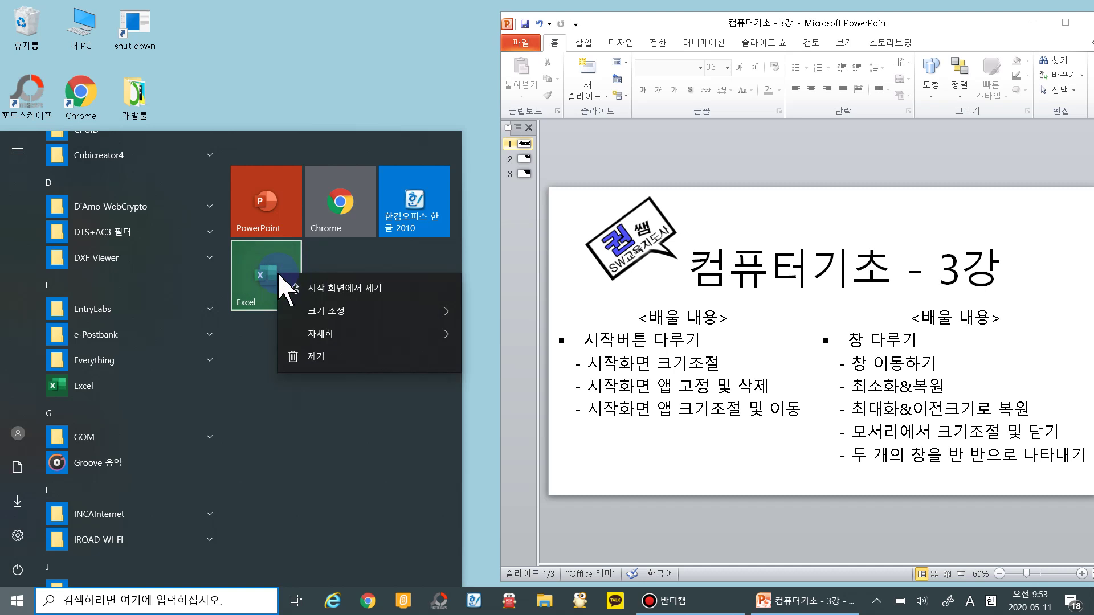
{"action": "mouse_move", "coordinate": [354, 317]}
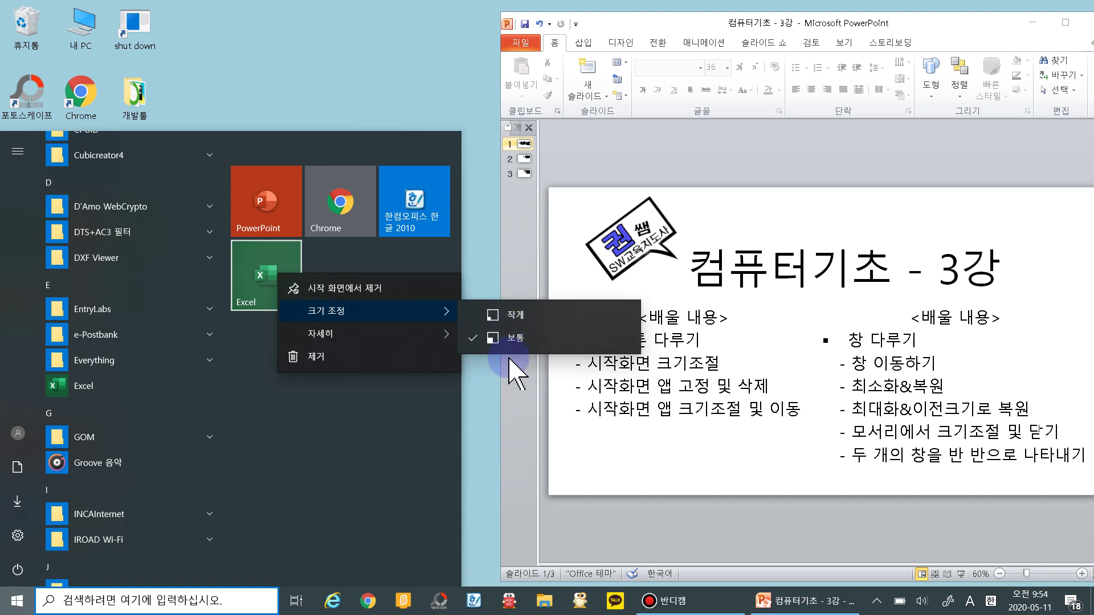
{"action": "left_click", "coordinate": [519, 317]}
- Resize the PowerPoint, Chrome and 한컴오피스 한글 2010 tiles on the Start screen to the small size (작게)
{"action": "right_click", "coordinate": [284, 210]}
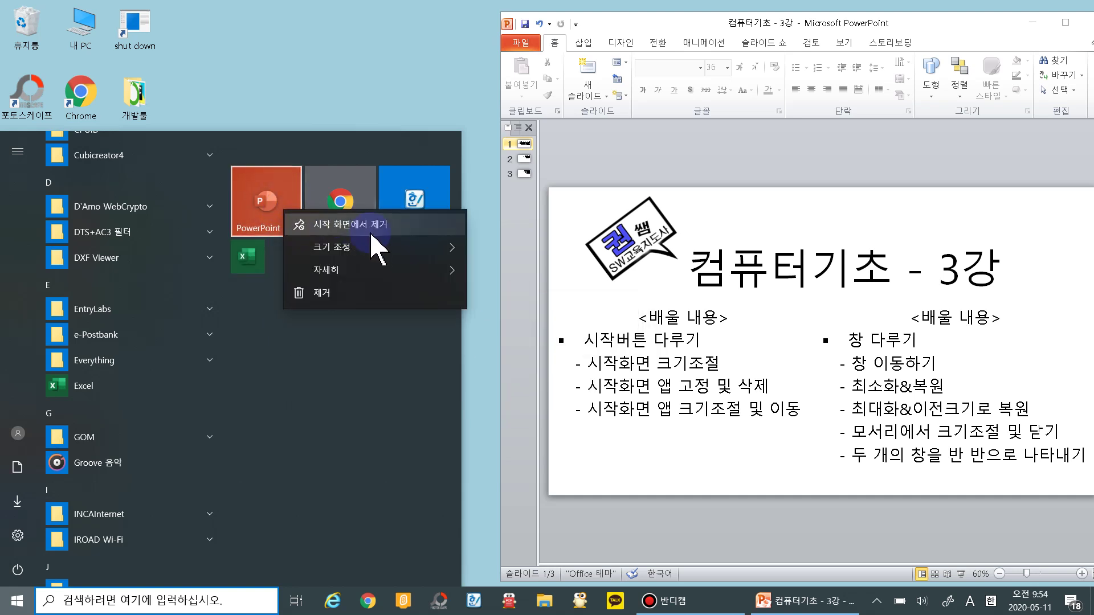
{"action": "mouse_move", "coordinate": [444, 246]}
{"action": "left_click", "coordinate": [489, 251]}
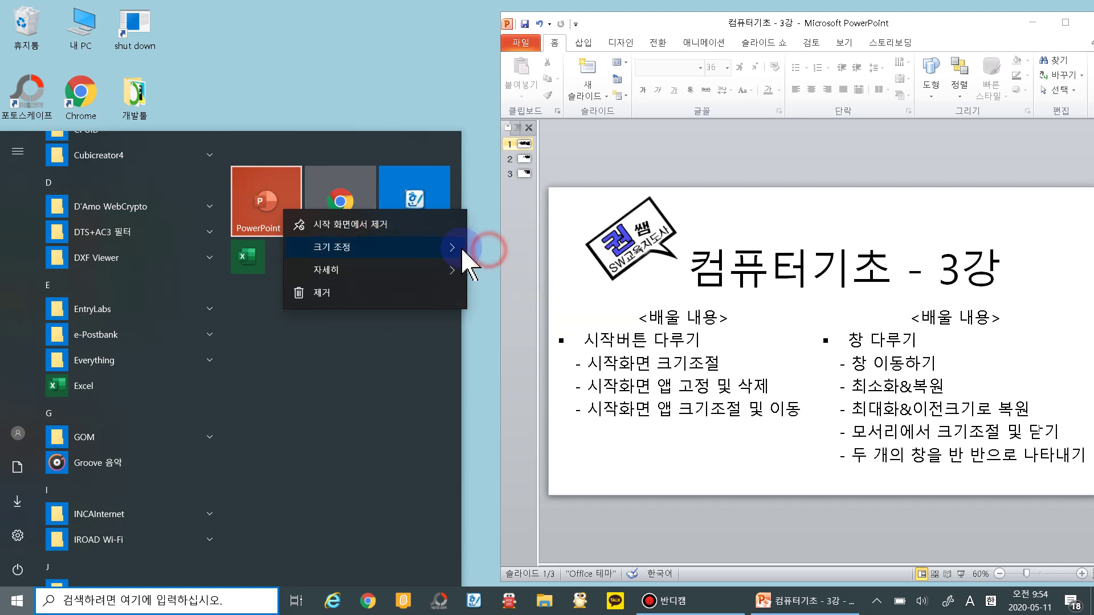
{"action": "right_click", "coordinate": [347, 216]}
{"action": "left_click", "coordinate": [401, 251]}
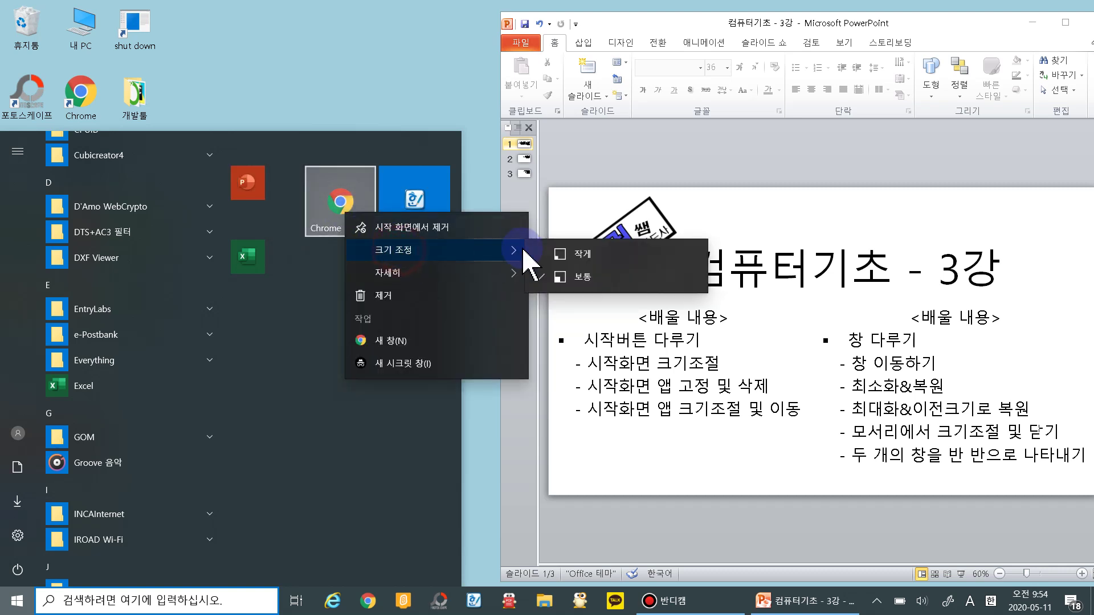
{"action": "left_click", "coordinate": [562, 248]}
{"action": "right_click", "coordinate": [420, 206]}
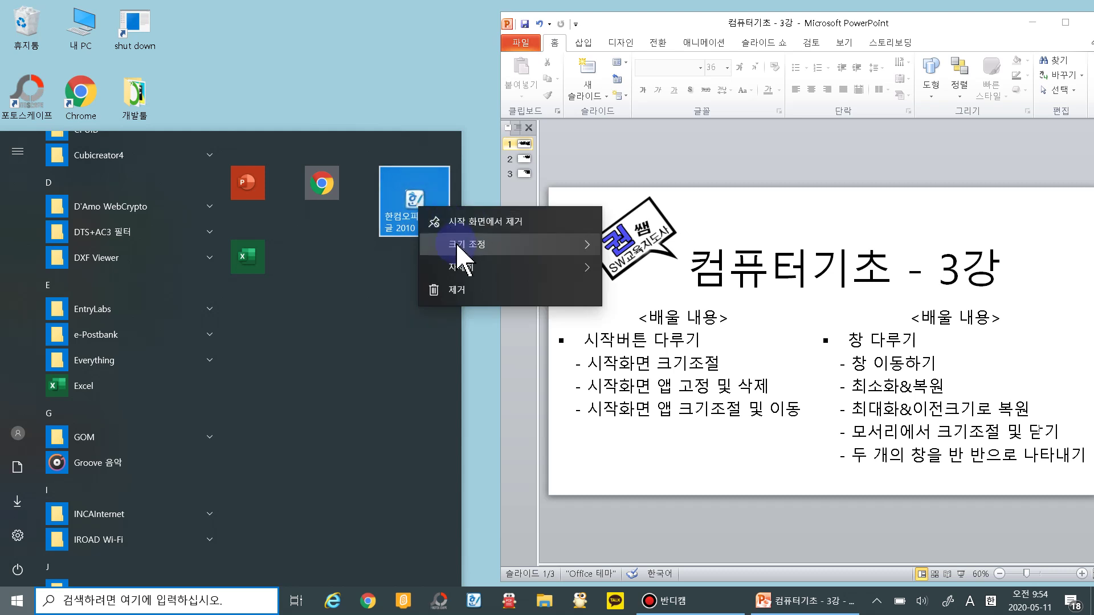
{"action": "mouse_move", "coordinate": [465, 240]}
{"action": "left_click", "coordinate": [655, 222]}
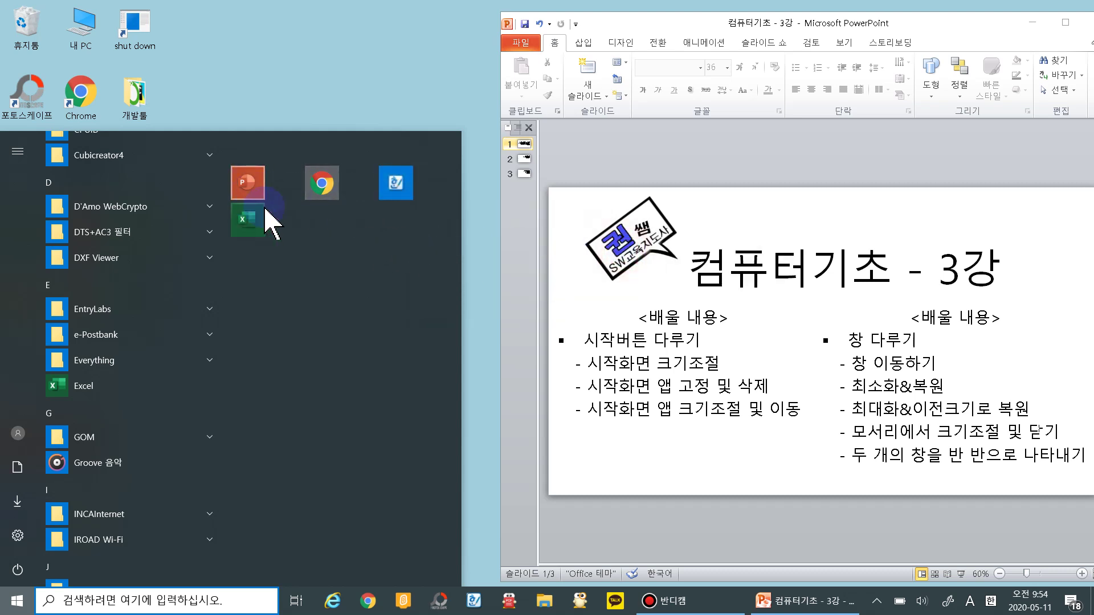
{"action": "left_click", "coordinate": [287, 183]}
{"action": "left_click", "coordinate": [391, 187]}
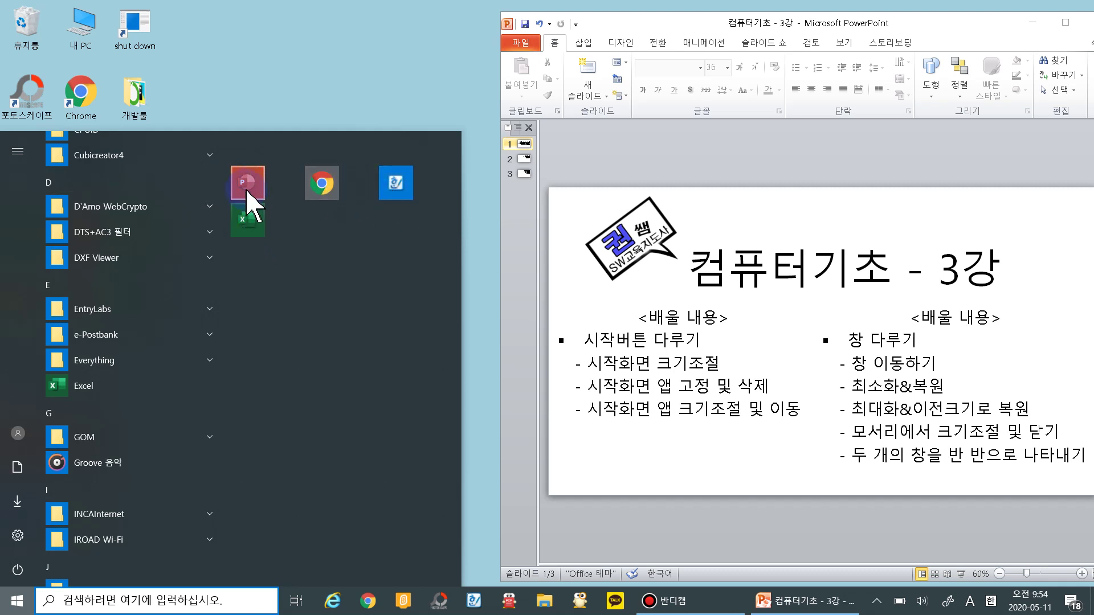
{"action": "left_click", "coordinate": [383, 198]}
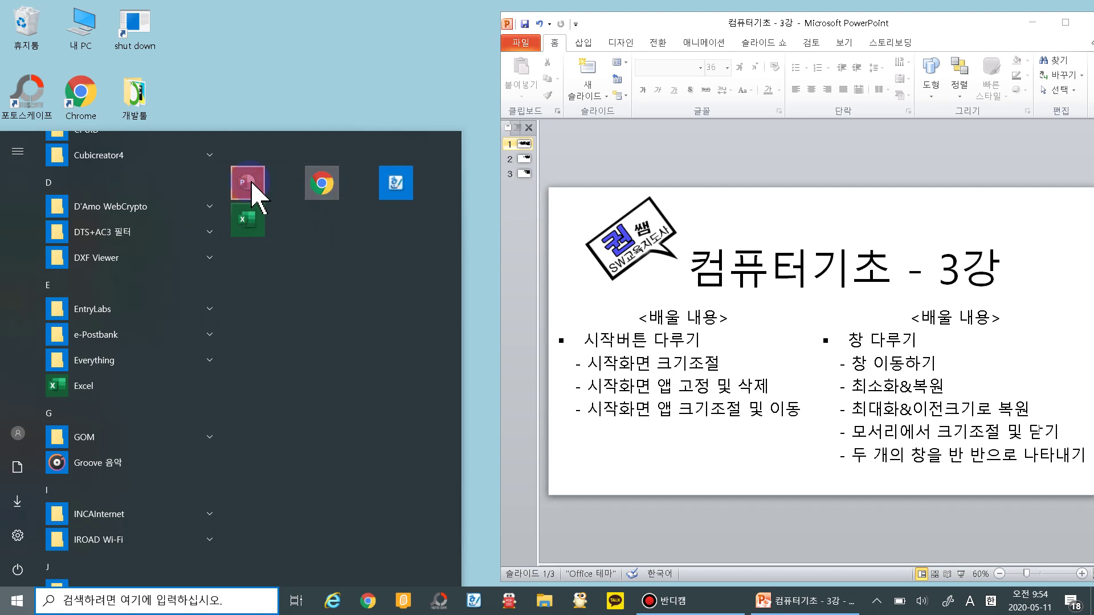
- Resize the PowerPoint and Chrome tiles on the Start screen to the medium size (보통)
{"action": "right_click", "coordinate": [255, 191]}
{"action": "mouse_move", "coordinate": [300, 218]}
{"action": "left_click", "coordinate": [490, 246]}
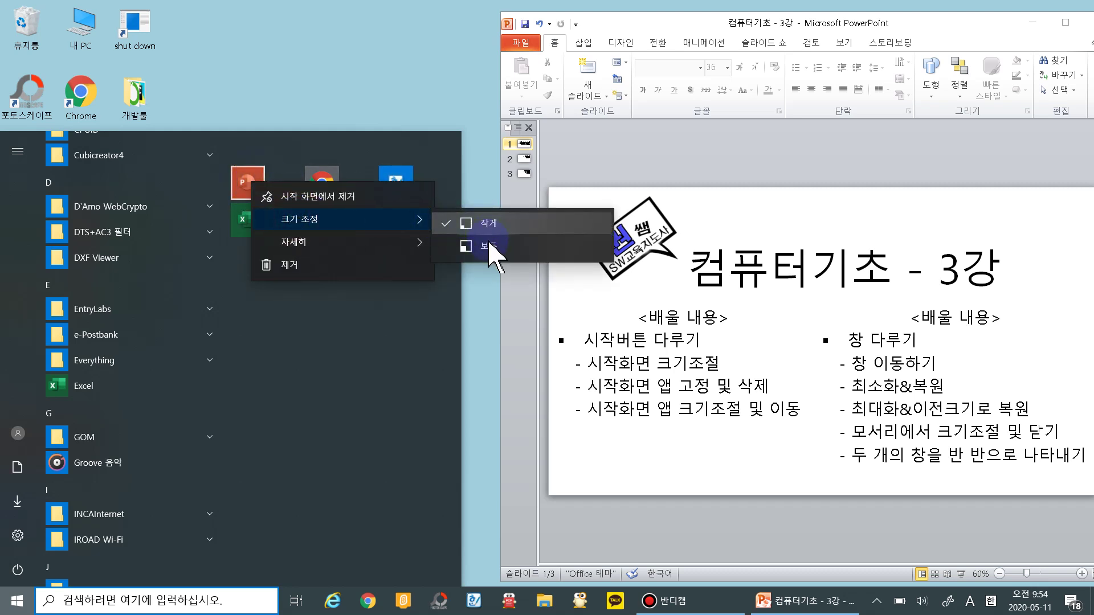
{"action": "left_click", "coordinate": [489, 246]}
{"action": "right_click", "coordinate": [325, 191]}
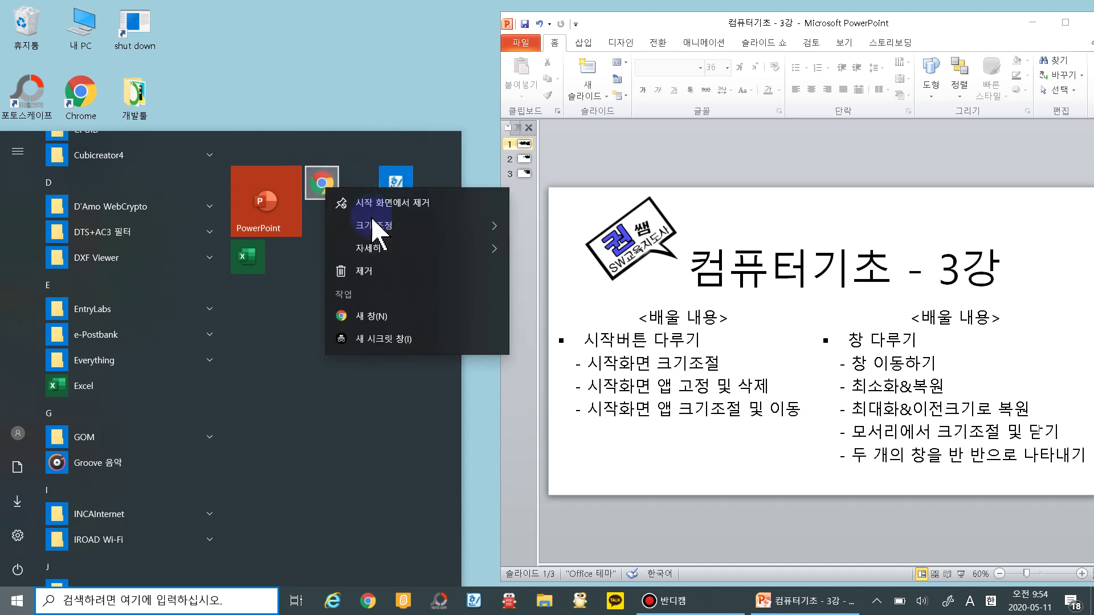
{"action": "mouse_move", "coordinate": [378, 225]}
{"action": "left_click", "coordinate": [547, 246]}
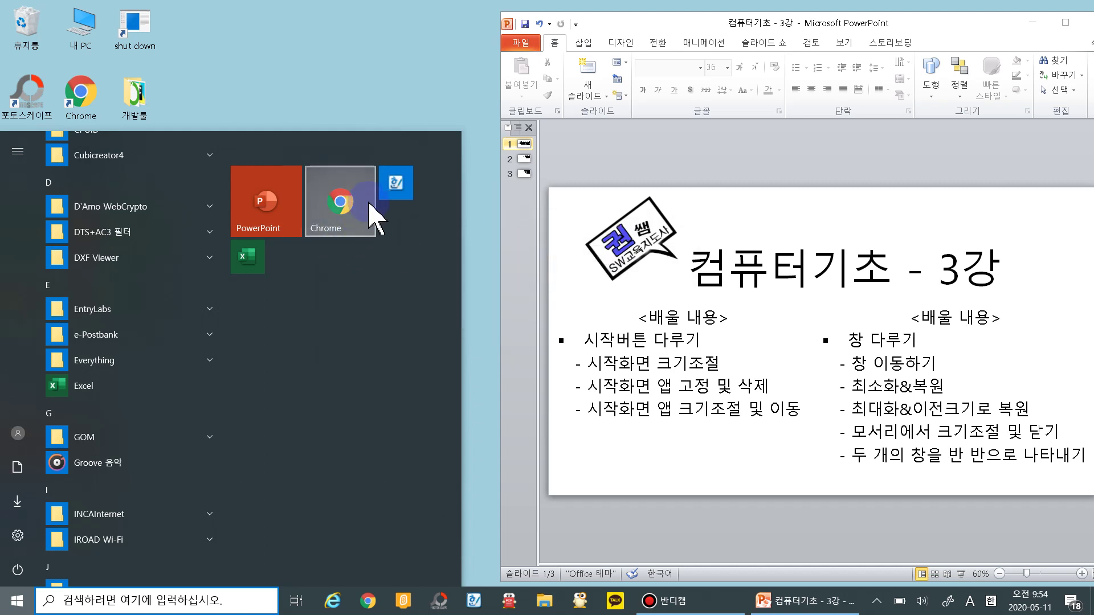
- Resize the 한컴오피스 한글 2010 and Excel tiles on the Start screen to the medium size (보통)
{"action": "right_click", "coordinate": [393, 188]}
{"action": "mouse_move", "coordinate": [448, 222]}
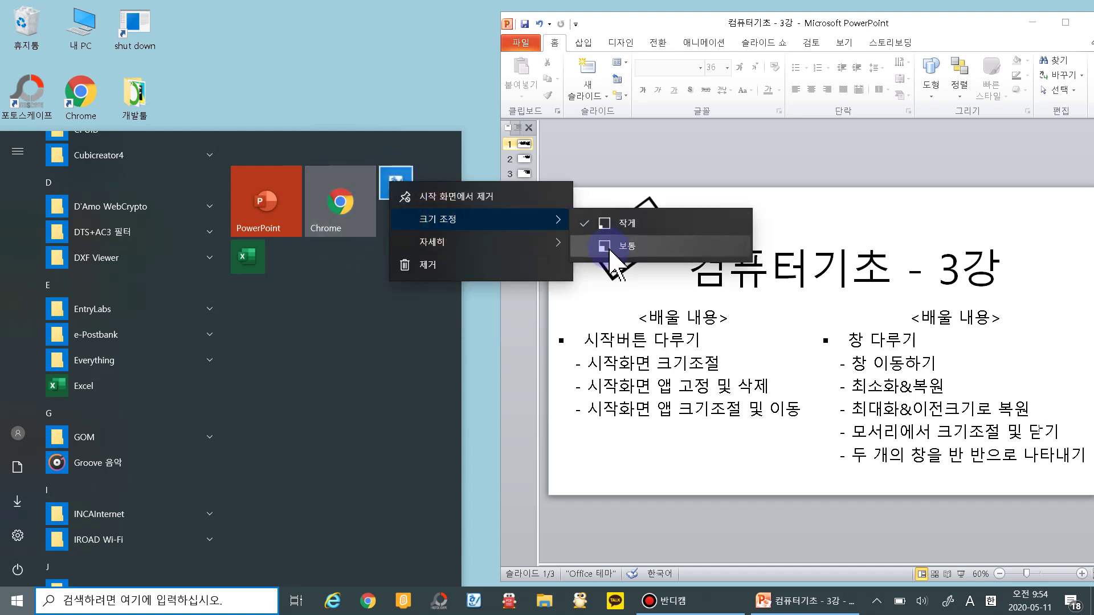
{"action": "left_click", "coordinate": [590, 247]}
{"action": "right_click", "coordinate": [255, 265]}
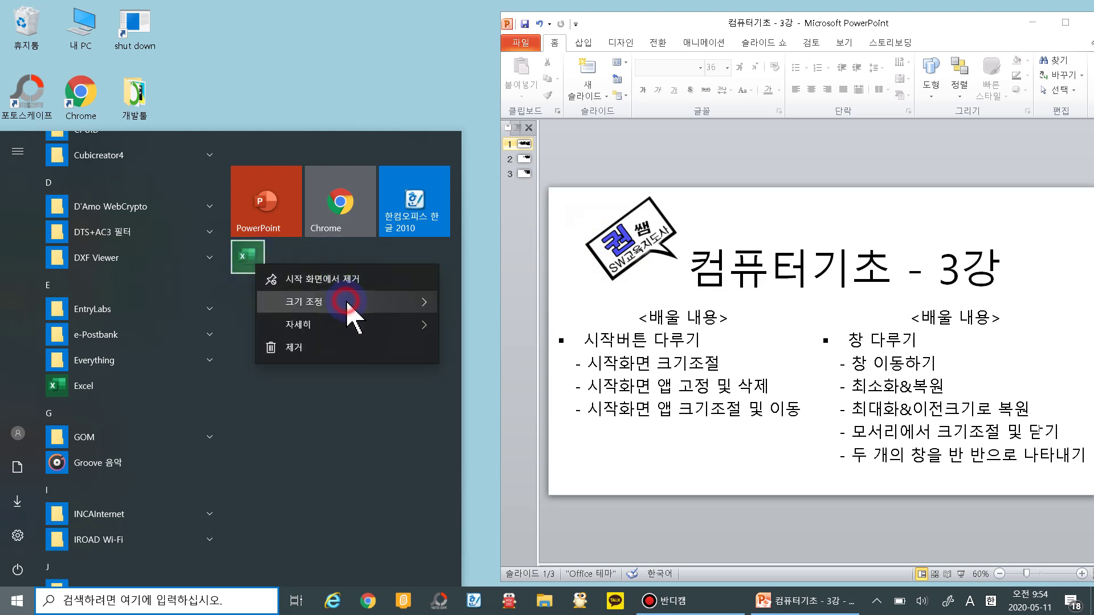
{"action": "mouse_move", "coordinate": [422, 302]}
{"action": "left_click", "coordinate": [467, 332]}
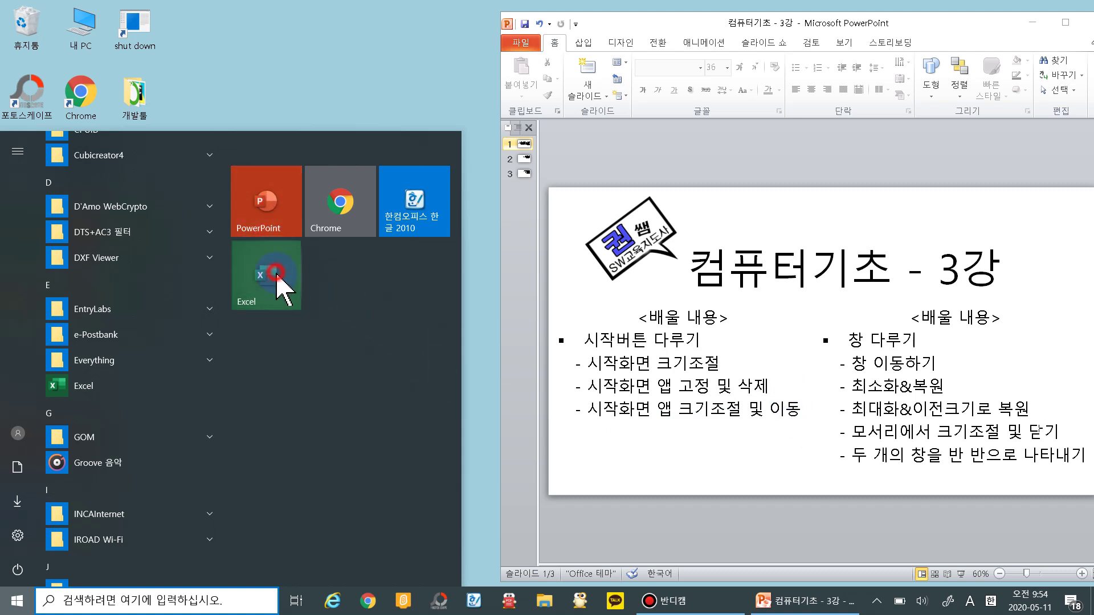
- Rearrange the Start tiles so Excel, Chrome and PowerPoint form the first row, with 한컴오피스 한글 2010 below Excel
{"action": "left_click_drag", "start_coordinate": [281, 276], "coordinate": [272, 201]}
{"action": "left_click_drag", "start_coordinate": [349, 285], "coordinate": [344, 214]}
{"action": "left_click_drag", "start_coordinate": [269, 286], "coordinate": [269, 285]}
{"action": "left_click_drag", "start_coordinate": [383, 231], "coordinate": [318, 352]}
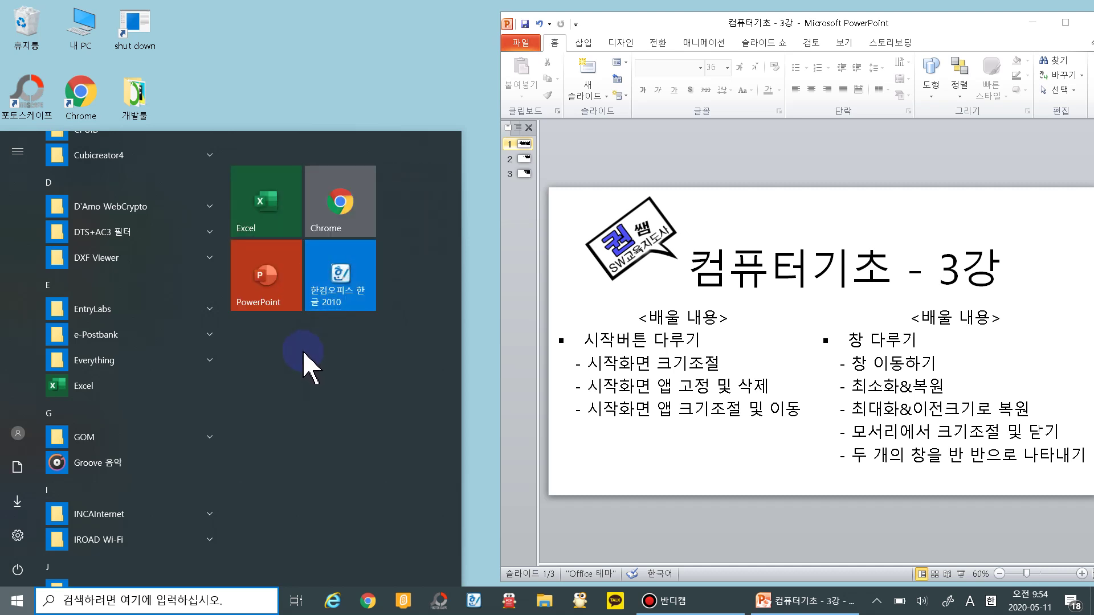
{"action": "left_click_drag", "start_coordinate": [285, 281], "coordinate": [439, 215]}
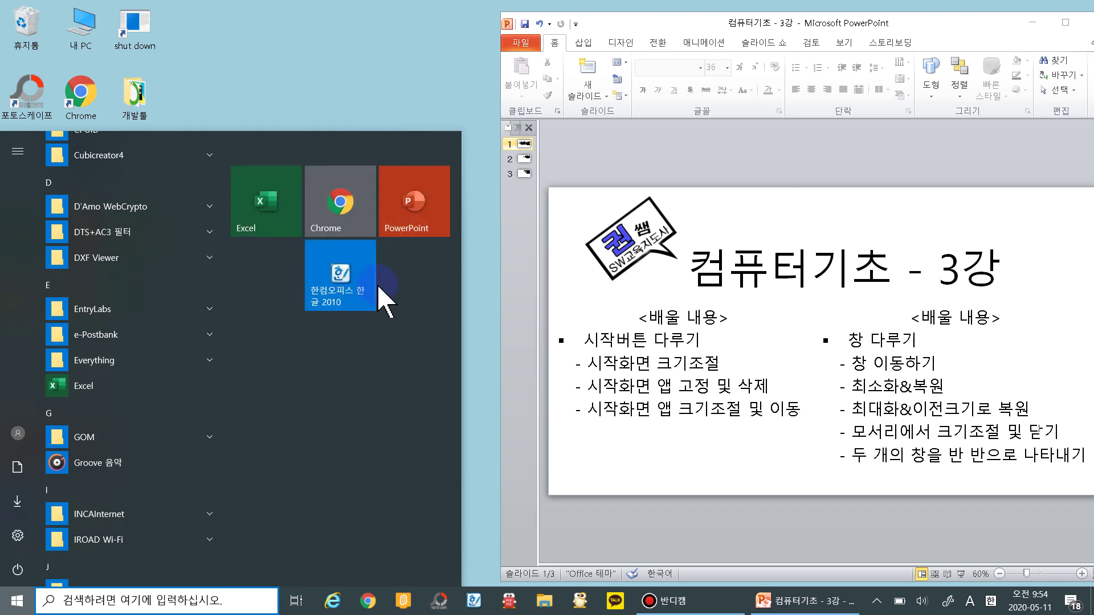
{"action": "left_click_drag", "start_coordinate": [378, 287], "coordinate": [273, 285]}
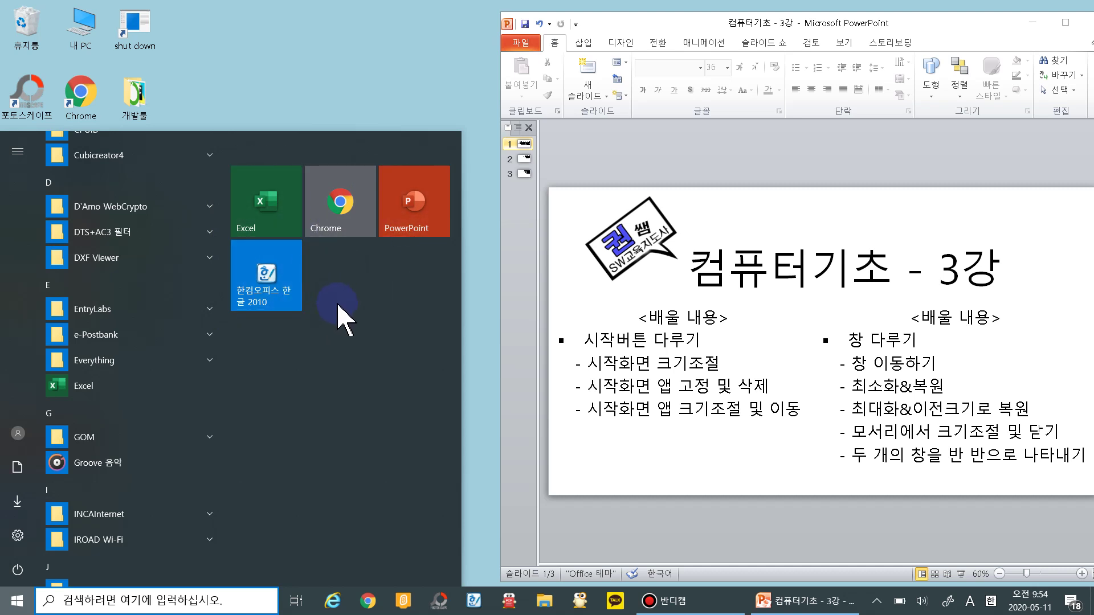
- Widen the Start menu to about twice its width and close it
{"action": "scroll", "coordinate": [239, 359], "scroll_direction": "up", "scroll_amount": 6}
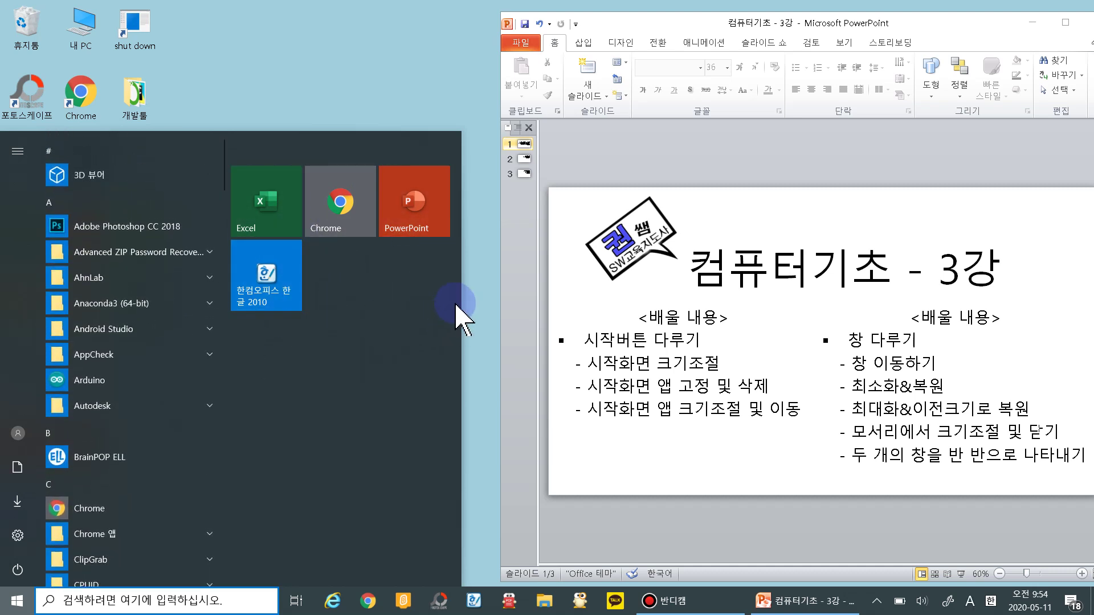
{"action": "left_click_drag", "start_coordinate": [460, 298], "coordinate": [976, 289]}
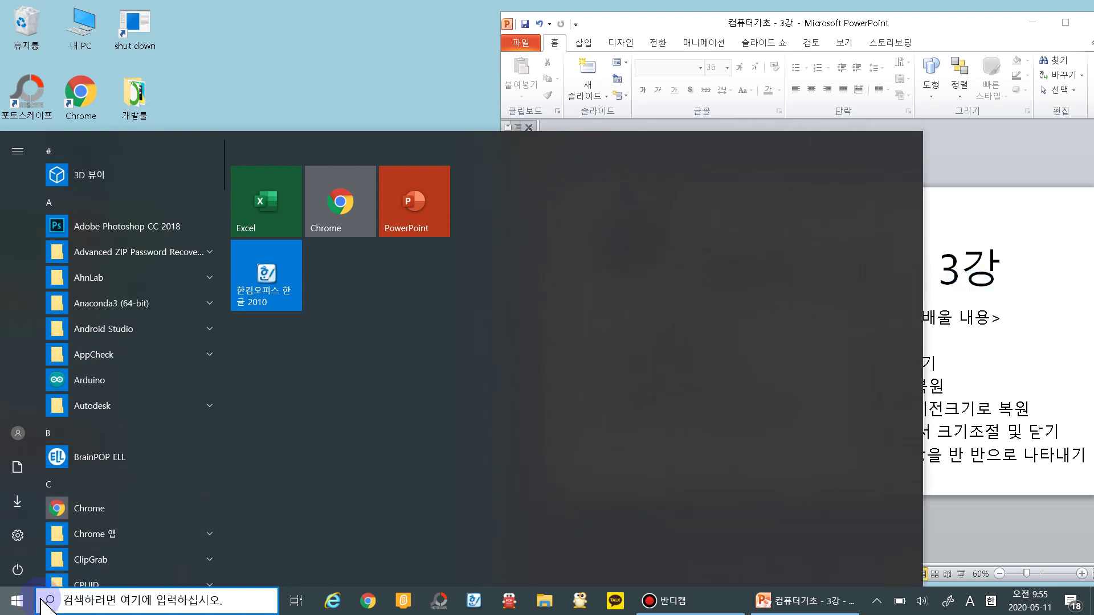
{"action": "left_click", "coordinate": [6, 610]}
{"action": "left_click", "coordinate": [7, 611]}
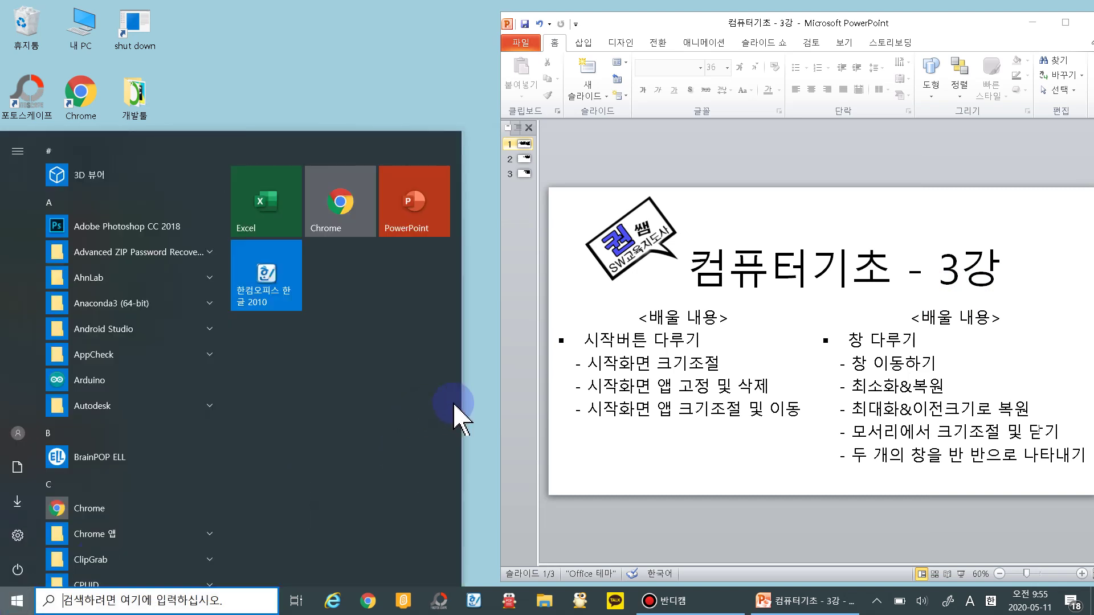
{"action": "left_click_drag", "start_coordinate": [459, 394], "coordinate": [1085, 394]}
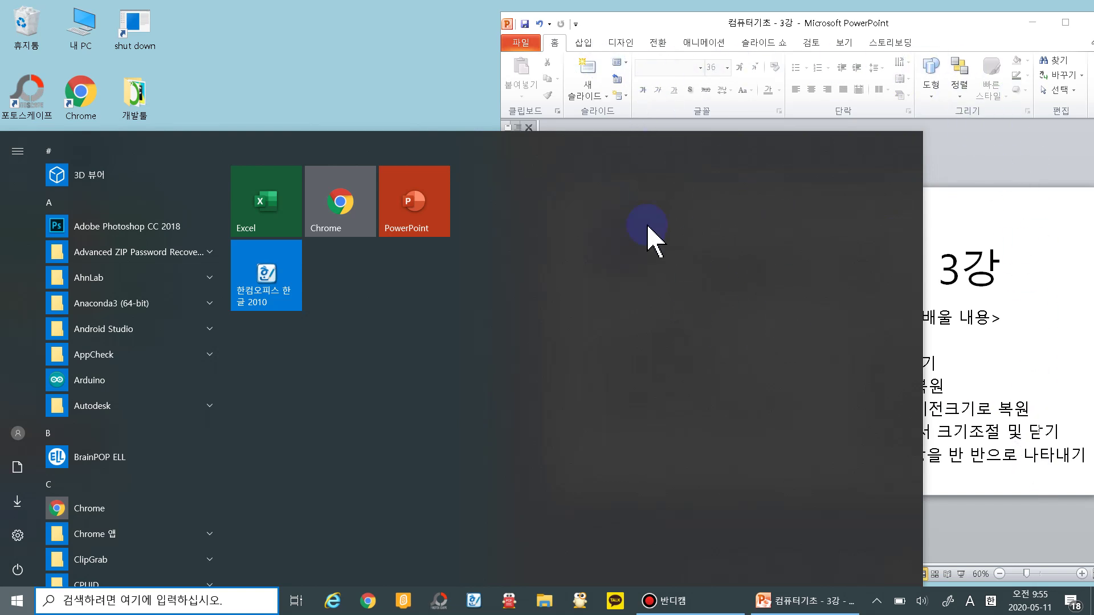
{"action": "left_click", "coordinate": [415, 77]}
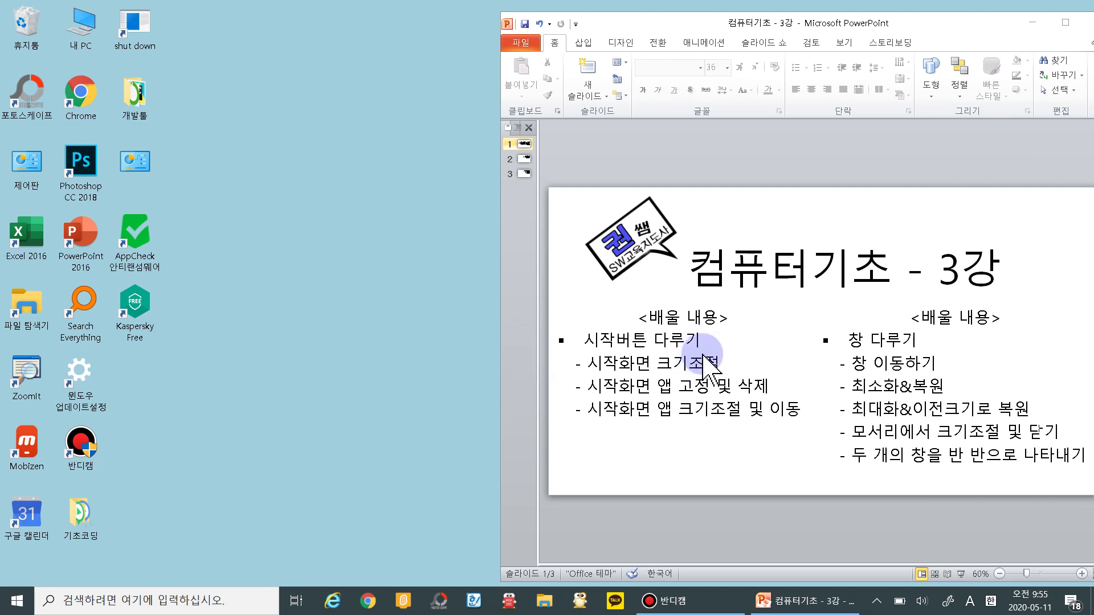
- Open the 내 PC window from the desktop and move it slightly down and to the left
{"action": "left_click", "coordinate": [858, 340]}
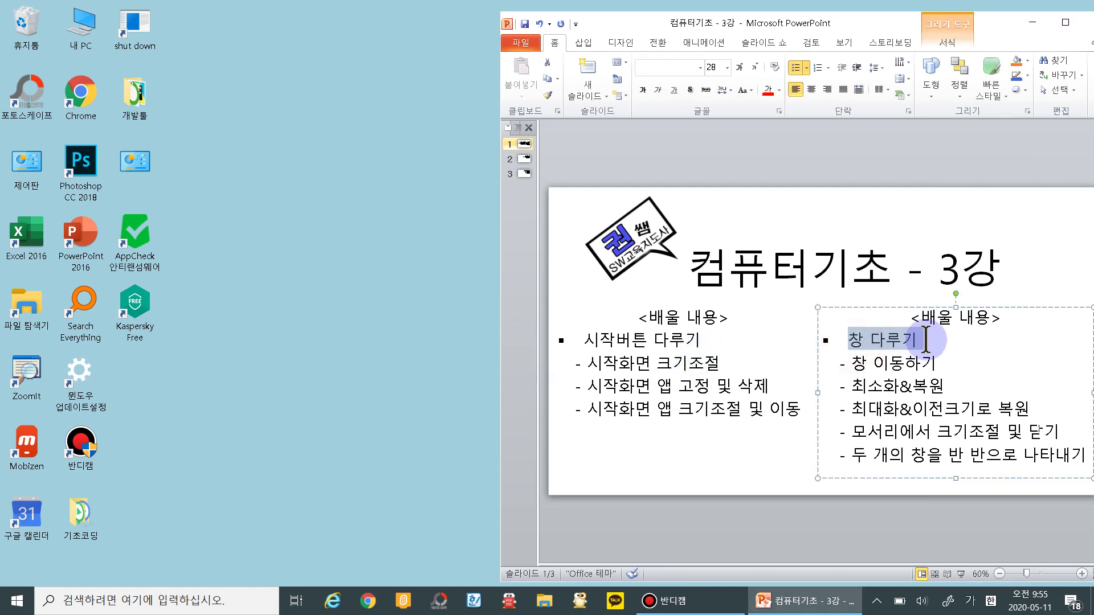
{"action": "left_click", "coordinate": [362, 257]}
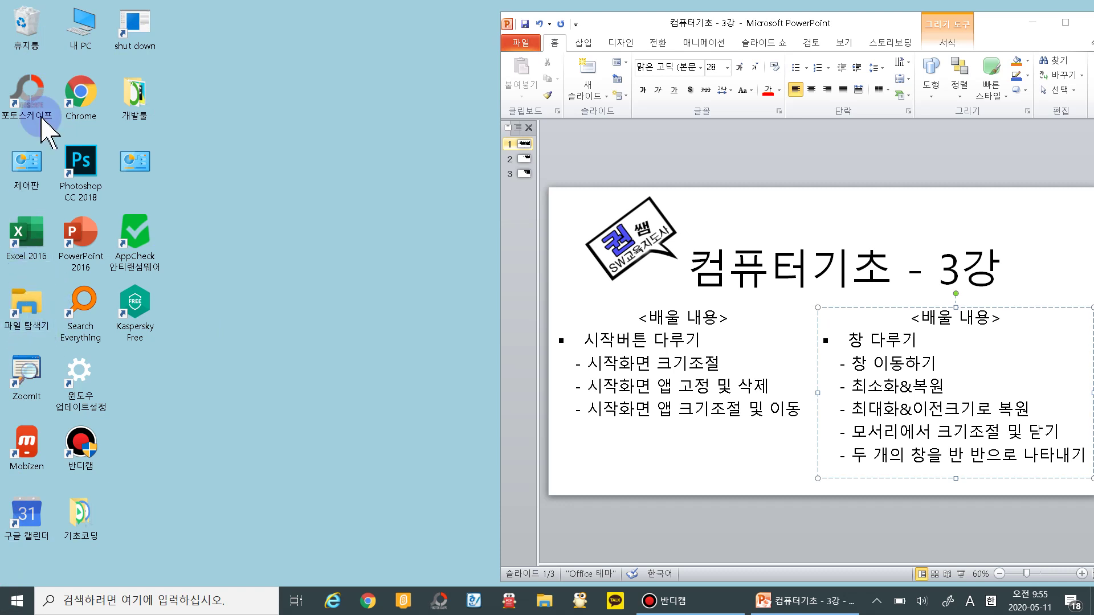
{"action": "double_click", "coordinate": [74, 25]}
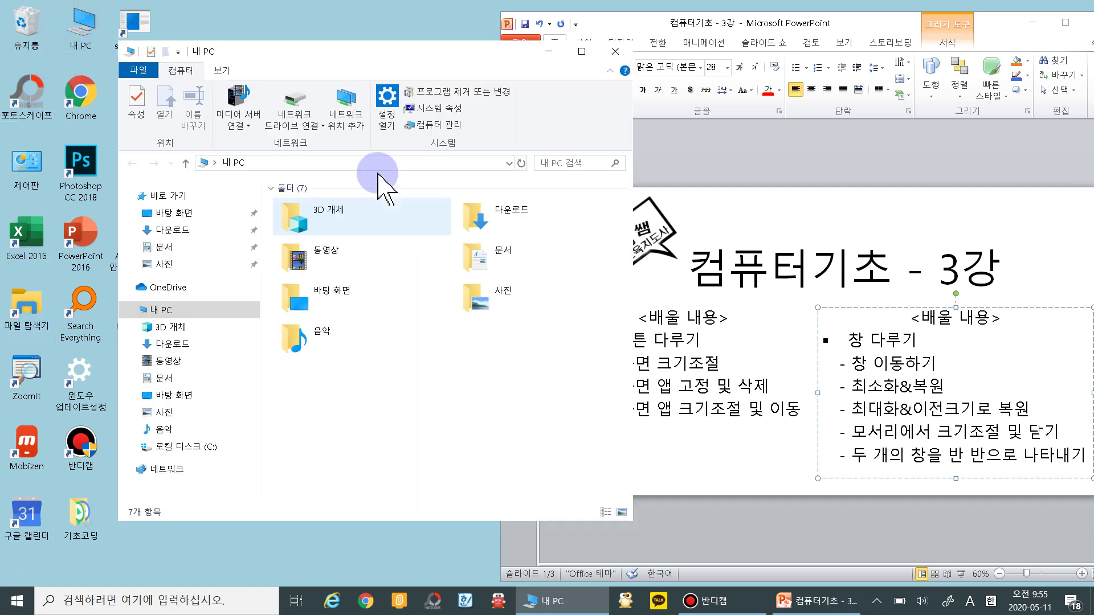
{"action": "left_click_drag", "start_coordinate": [346, 60], "coordinate": [330, 82]}
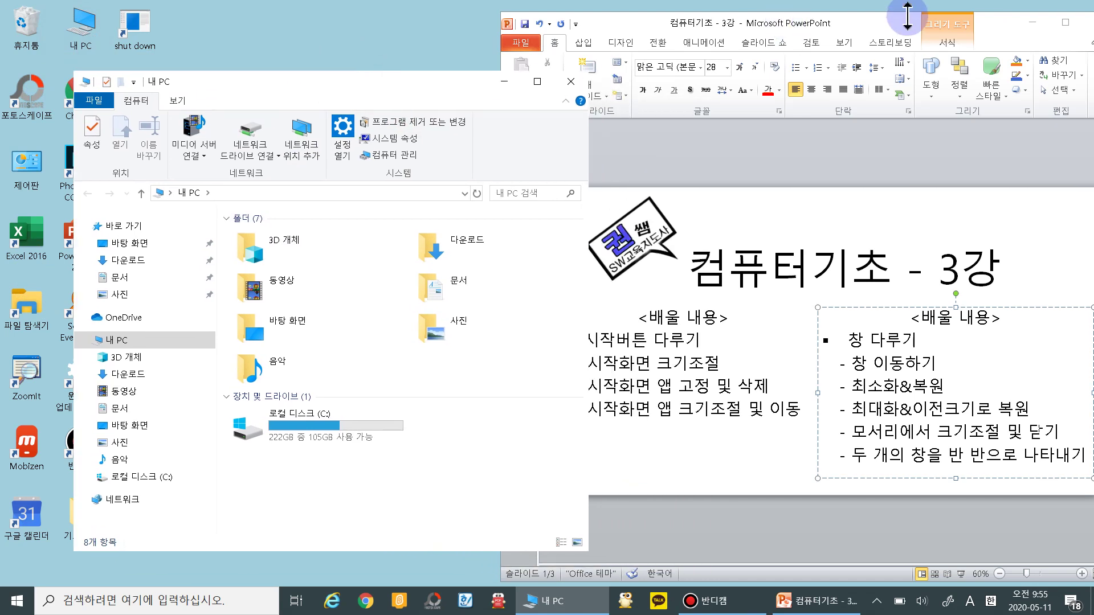
- Shift the PowerPoint window slightly up and to the left, and show slide 3 of the presentation
{"action": "left_click_drag", "start_coordinate": [904, 20], "coordinate": [872, 23]}
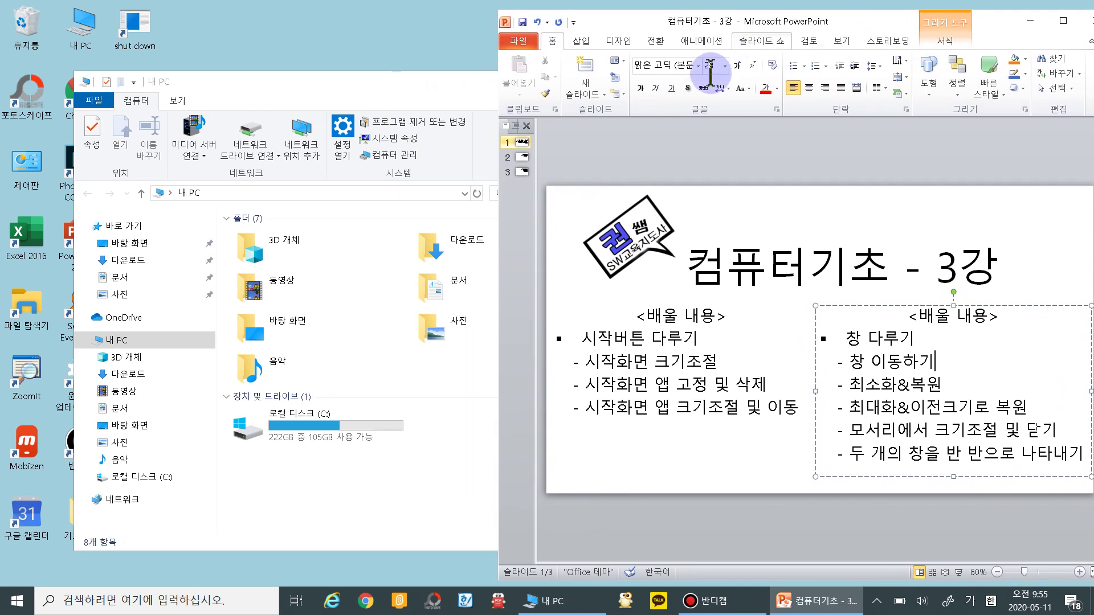
{"action": "left_click", "coordinate": [522, 172]}
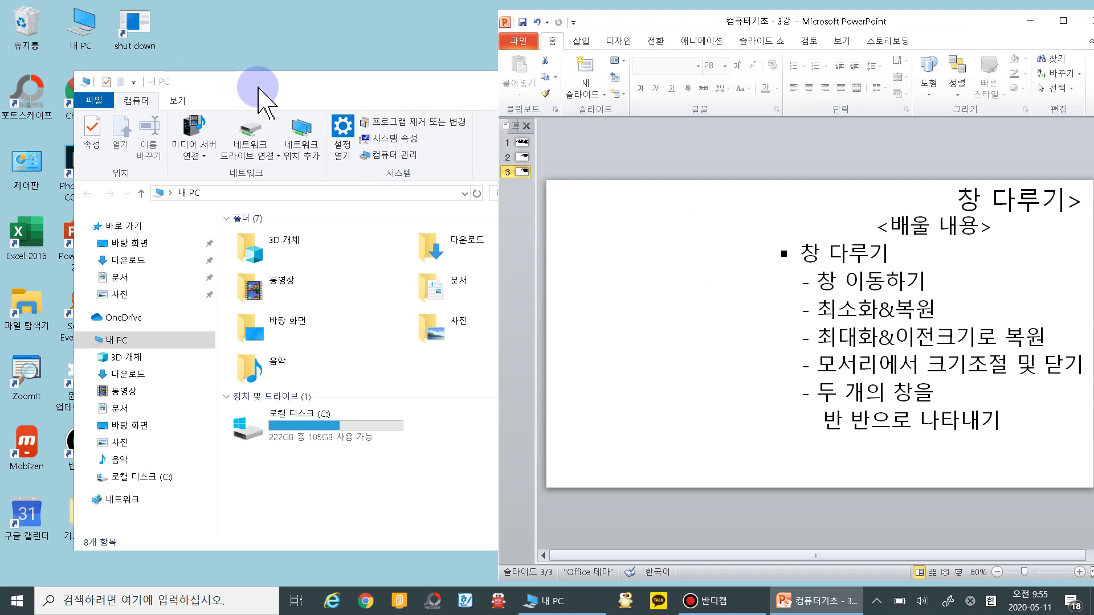
- Move the 내 PC window by its title bar into the upper-left area of the desktop
{"action": "mouse_move", "coordinate": [257, 86]}
{"action": "left_mouse_down"}
{"action": "mouse_move", "coordinate": [237, 79]}
{"action": "mouse_move", "coordinate": [252, 66]}
{"action": "mouse_move", "coordinate": [239, 93]}
{"action": "left_mouse_up"}
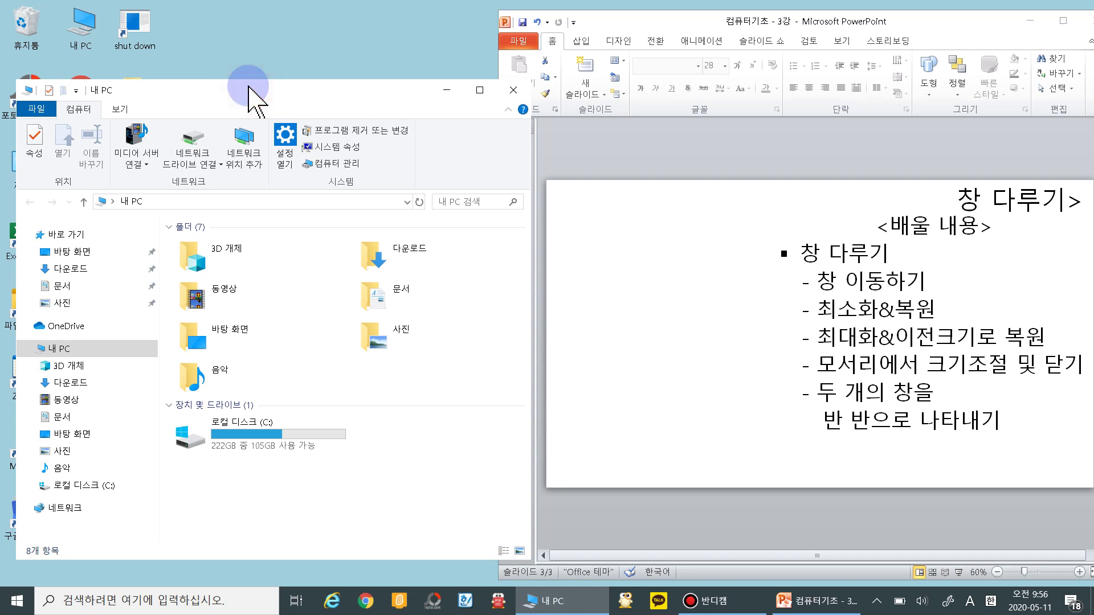
{"action": "left_click_drag", "start_coordinate": [248, 87], "coordinate": [275, 37]}
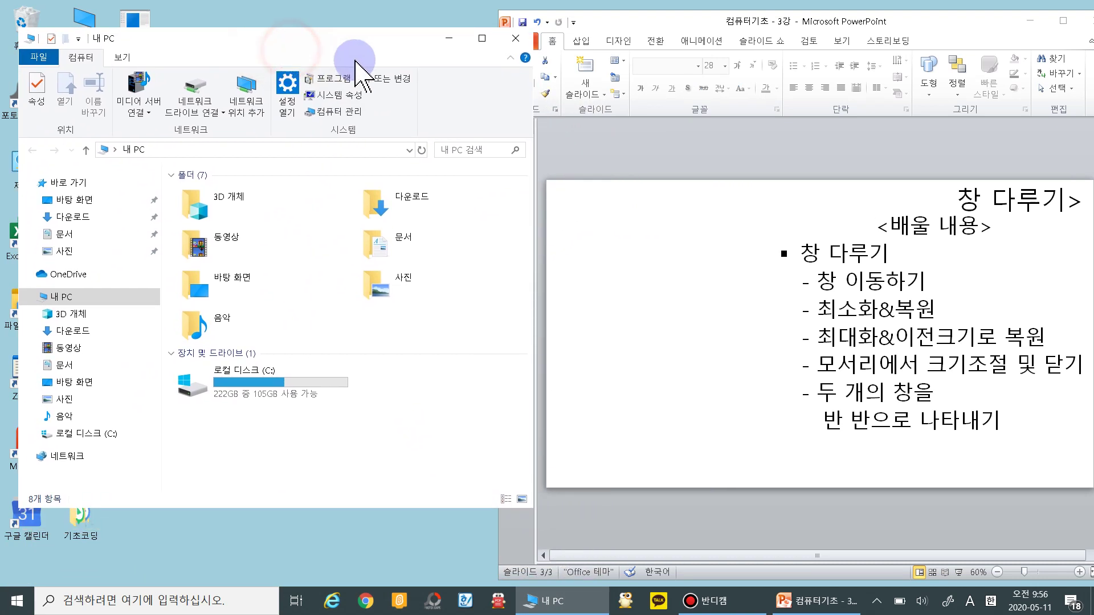
{"action": "left_click", "coordinate": [403, 57]}
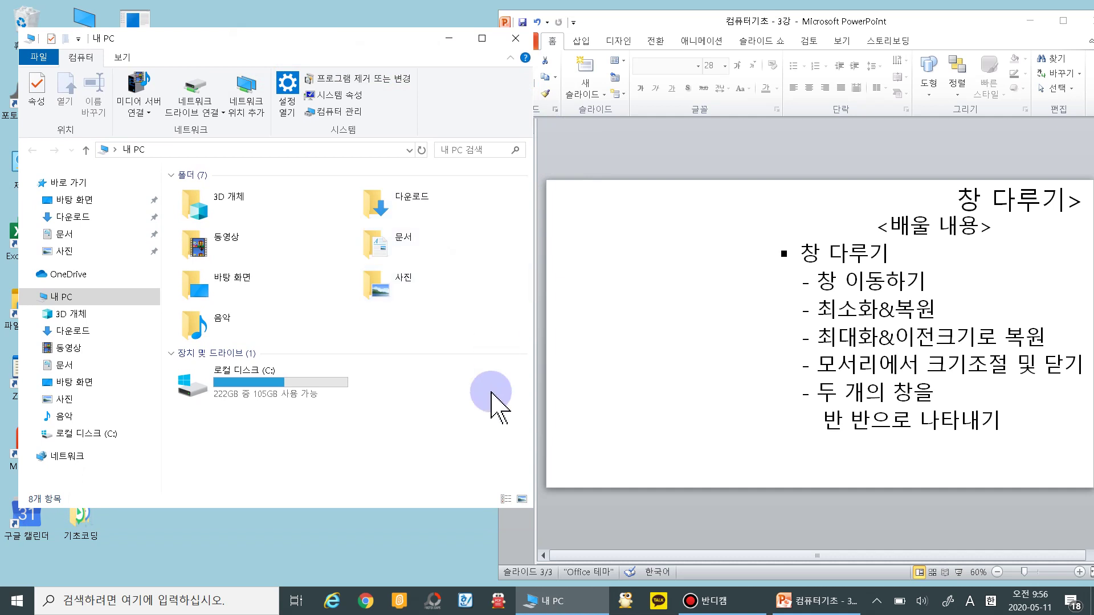
{"action": "left_click", "coordinate": [435, 448]}
{"action": "left_click", "coordinate": [379, 458]}
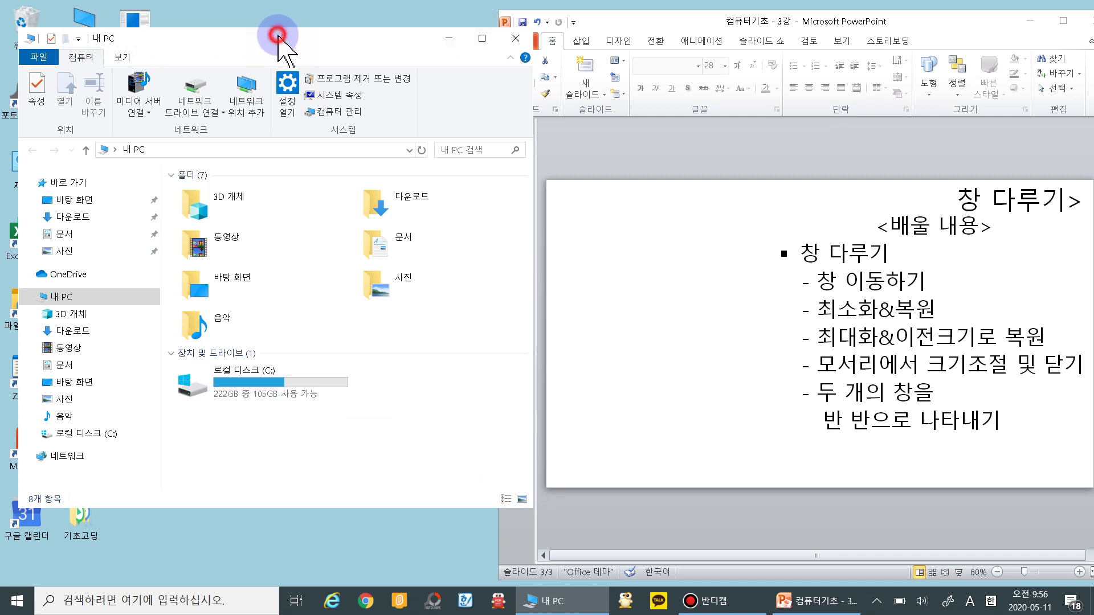
{"action": "mouse_move", "coordinate": [278, 37]}
{"action": "left_mouse_down"}
{"action": "mouse_move", "coordinate": [471, 41]}
{"action": "mouse_move", "coordinate": [317, 74]}
{"action": "mouse_move", "coordinate": [275, 45]}
{"action": "mouse_move", "coordinate": [451, 115]}
{"action": "mouse_move", "coordinate": [513, 37]}
{"action": "mouse_move", "coordinate": [393, 40]}
{"action": "mouse_move", "coordinate": [279, 21]}
{"action": "left_mouse_up"}
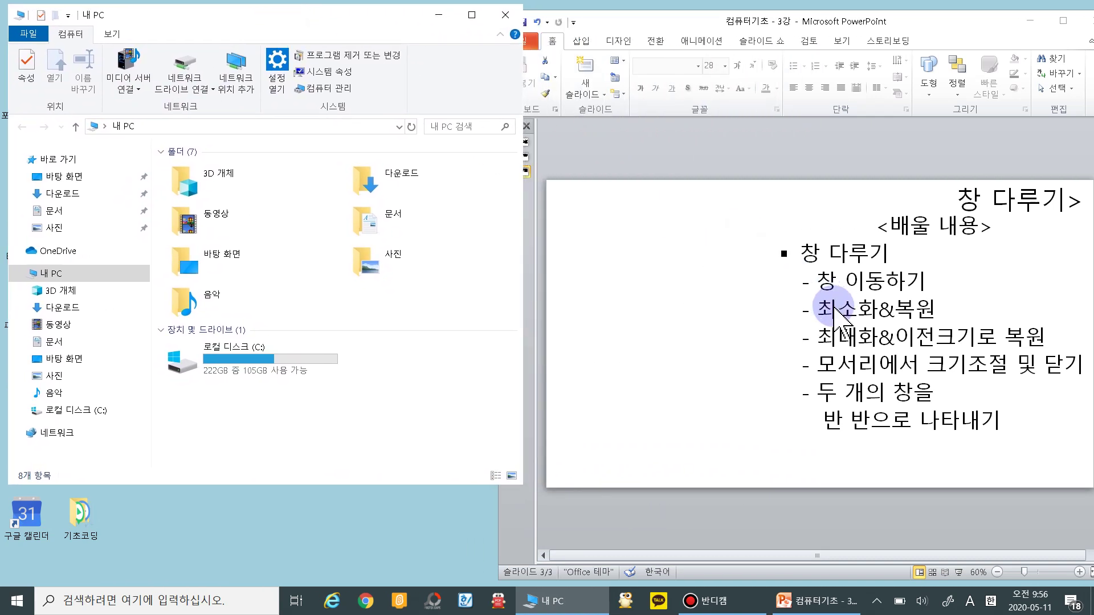
- Point out the 최소화&복원 line on the slide and minimize the 내 PC window
{"action": "left_click_drag", "start_coordinate": [811, 307], "coordinate": [953, 309]}
{"action": "left_click", "coordinate": [721, 303]}
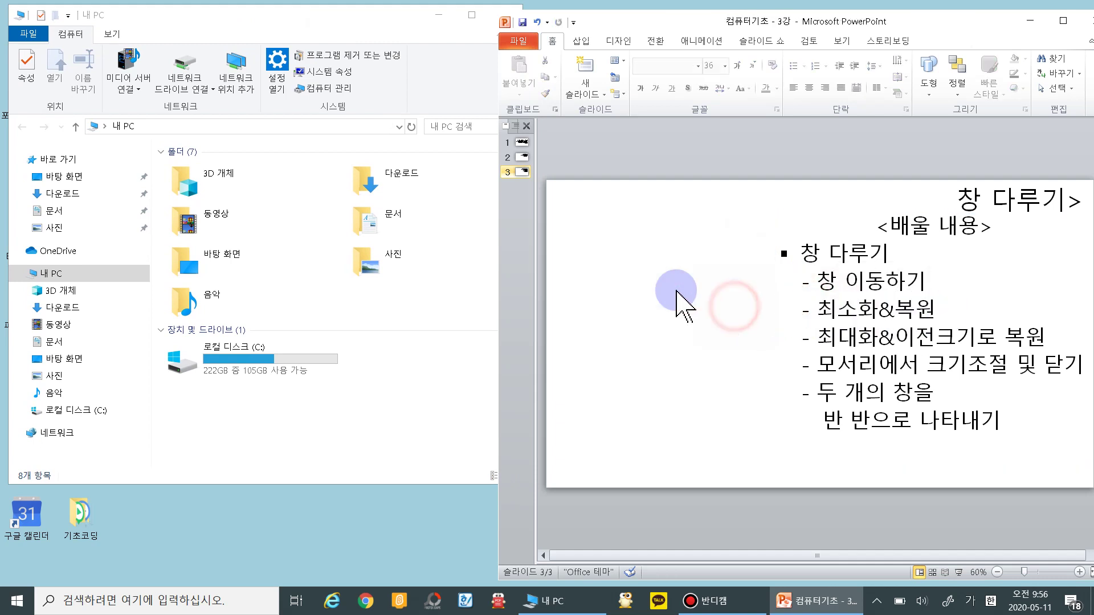
{"action": "left_click", "coordinate": [348, 16]}
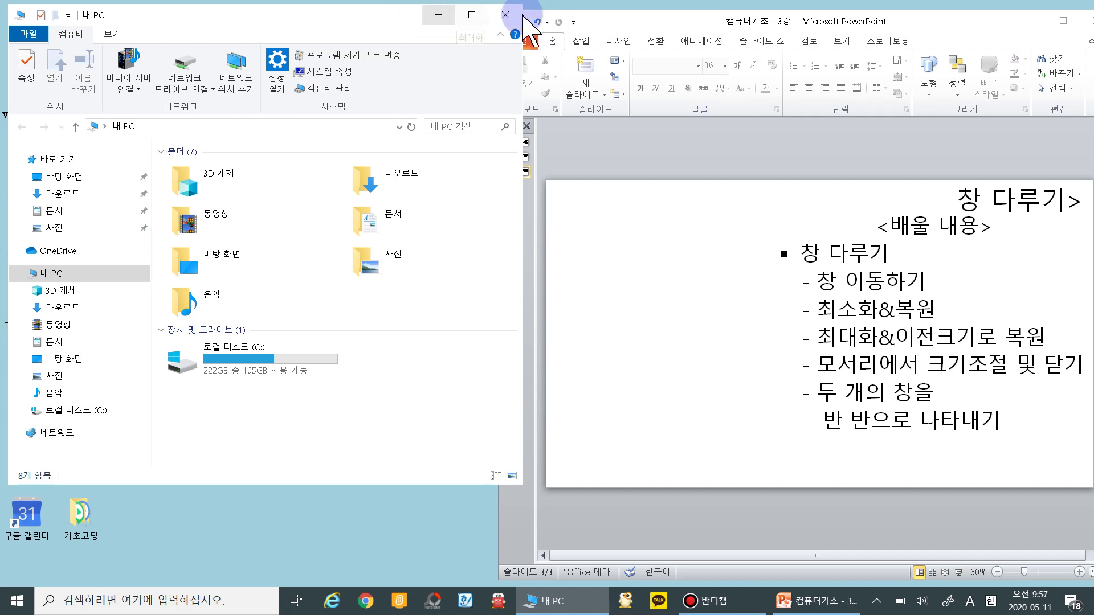
{"action": "left_click", "coordinate": [437, 17]}
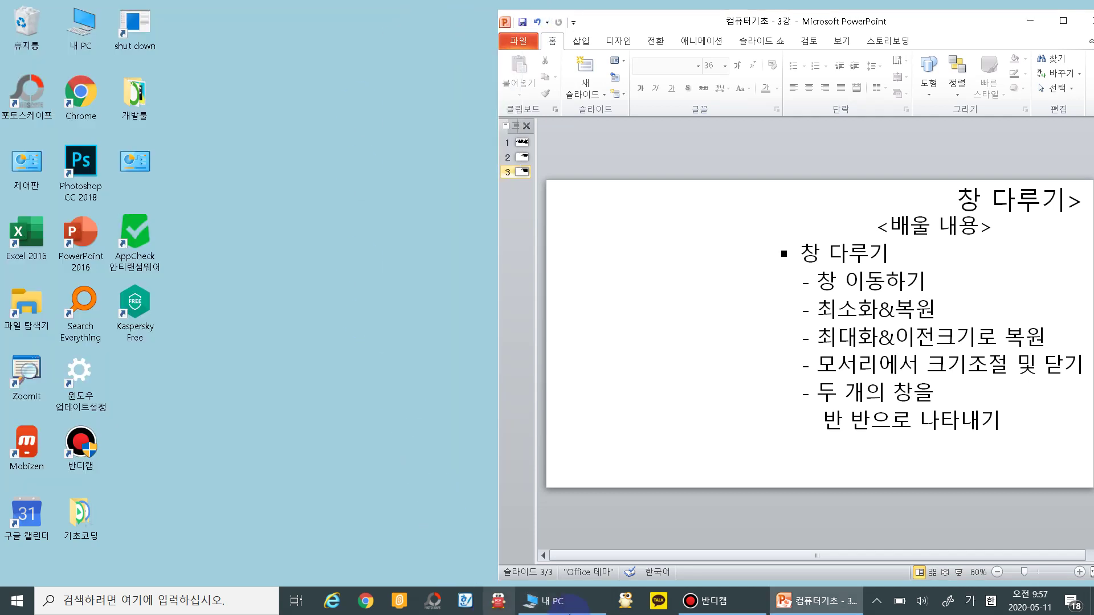
- Restore the minimized 내 PC window, minimize both it and the PowerPoint window, and bring both windows back
{"action": "left_click", "coordinate": [565, 610]}
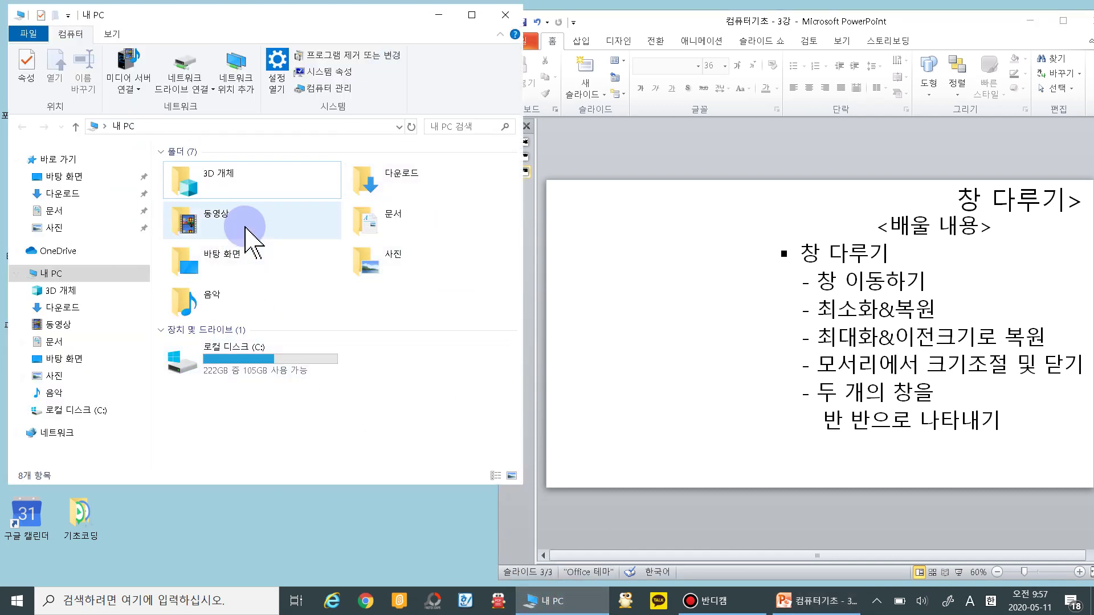
{"action": "left_click", "coordinate": [441, 14]}
{"action": "left_click", "coordinate": [1029, 21]}
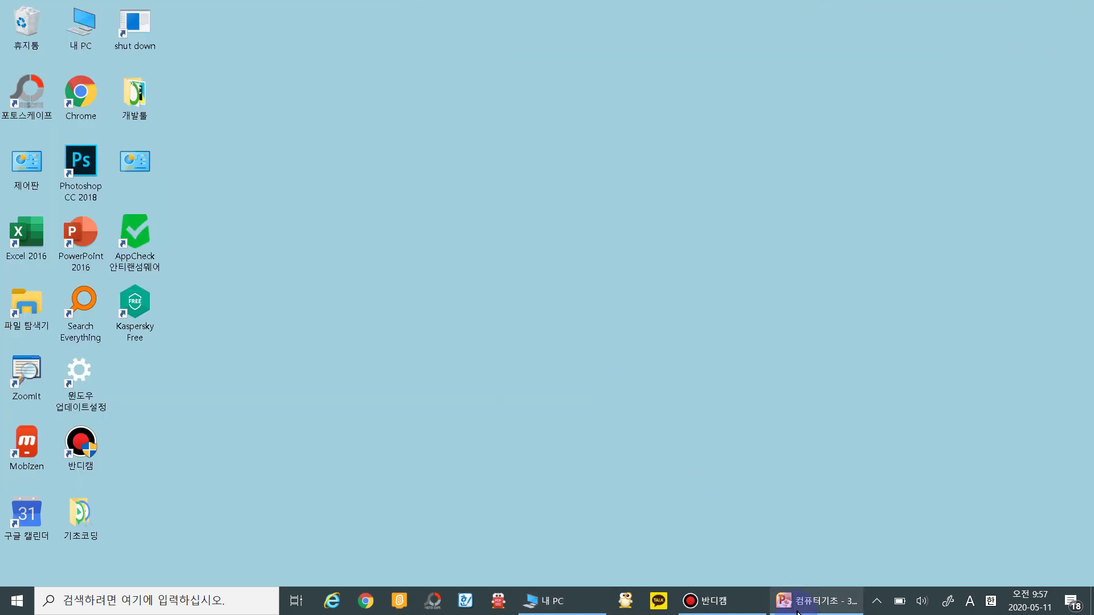
{"action": "left_click", "coordinate": [814, 605]}
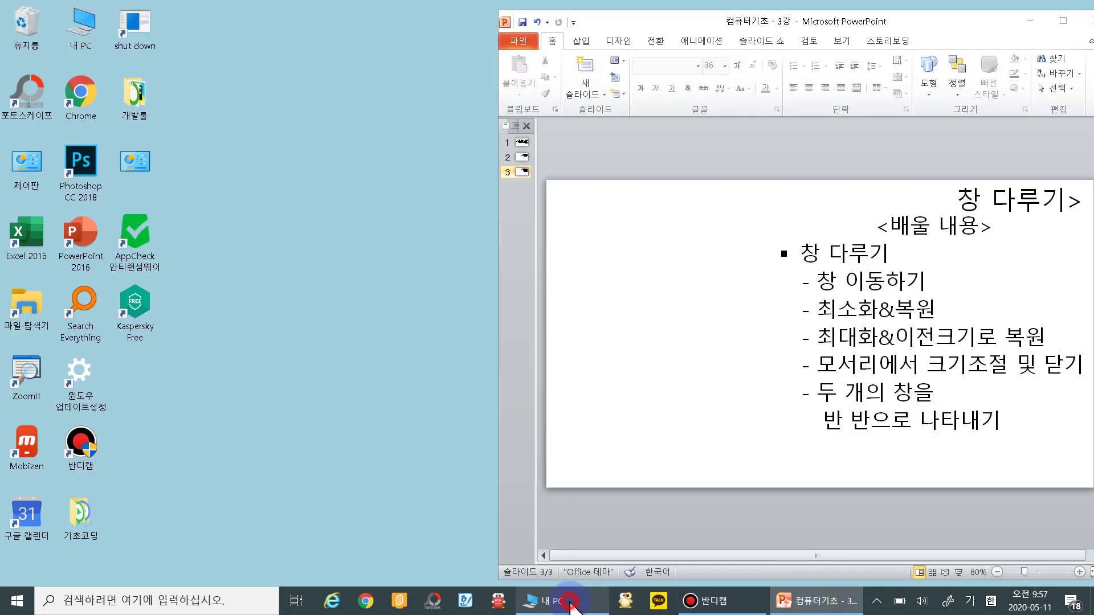
{"action": "left_click", "coordinate": [564, 601]}
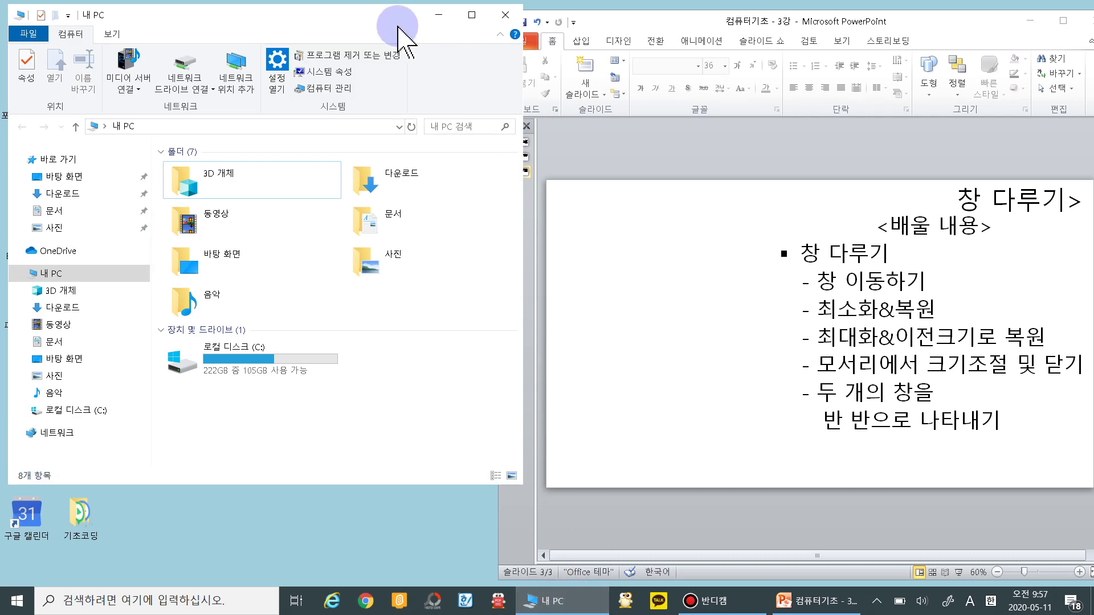
- Maximize the 내 PC window, return it to its previous size, and reposition it slightly in the desktop's upper-left area
{"action": "mouse_move", "coordinate": [398, 28]}
{"action": "left_mouse_down"}
{"action": "mouse_move", "coordinate": [366, 19]}
{"action": "mouse_move", "coordinate": [420, 38]}
{"action": "mouse_move", "coordinate": [379, 26]}
{"action": "left_mouse_up"}
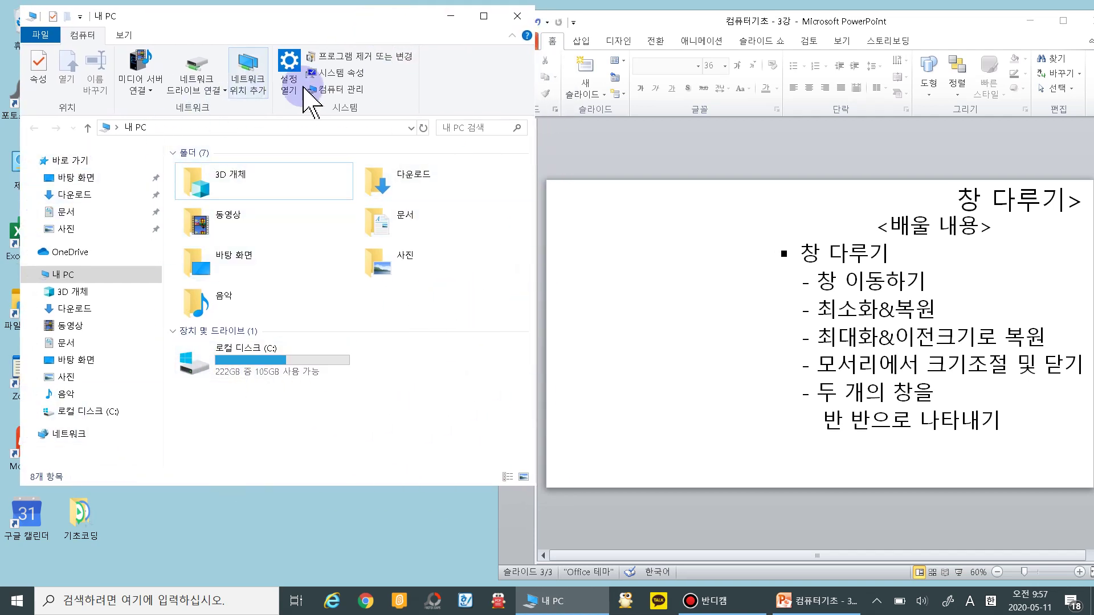
{"action": "left_click", "coordinate": [485, 16]}
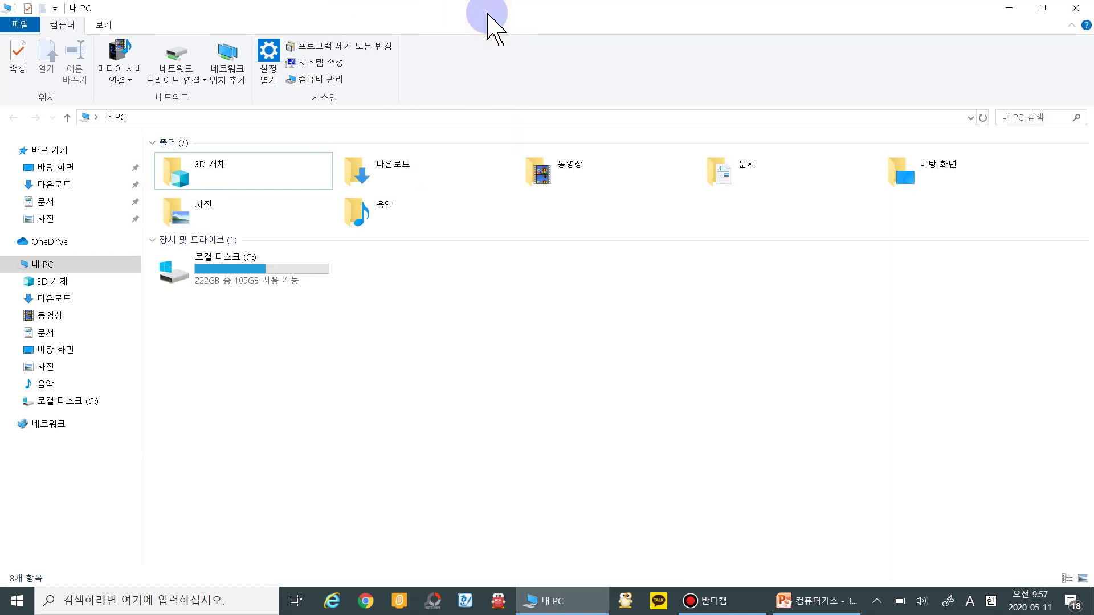
{"action": "left_click", "coordinate": [1042, 8]}
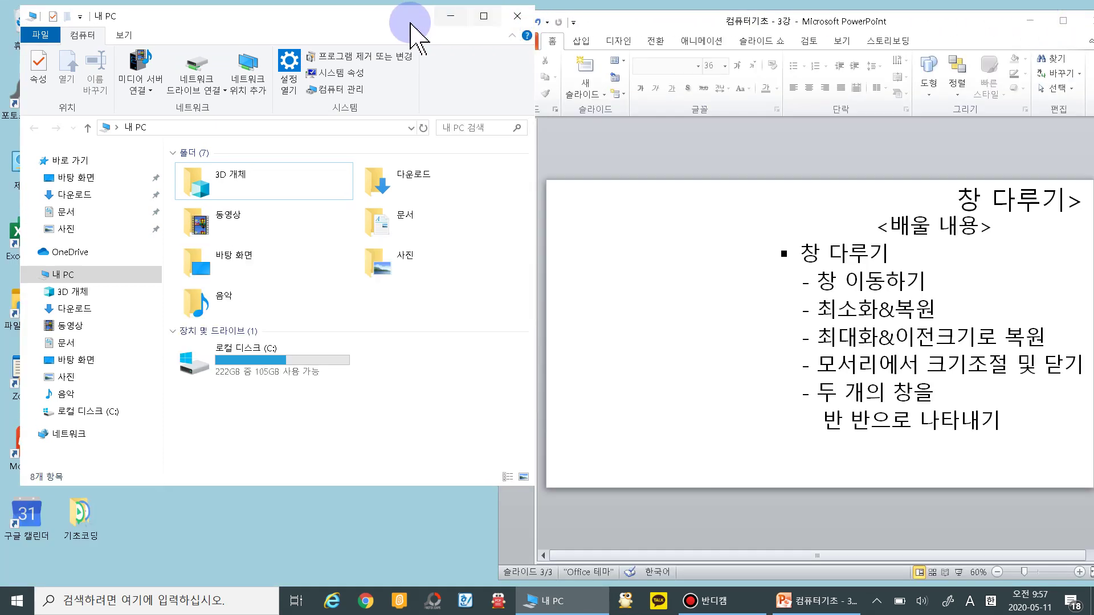
{"action": "mouse_move", "coordinate": [408, 21]}
{"action": "left_mouse_down"}
{"action": "mouse_move", "coordinate": [410, 12]}
{"action": "mouse_move", "coordinate": [433, 37]}
{"action": "mouse_move", "coordinate": [394, 23]}
{"action": "left_mouse_up"}
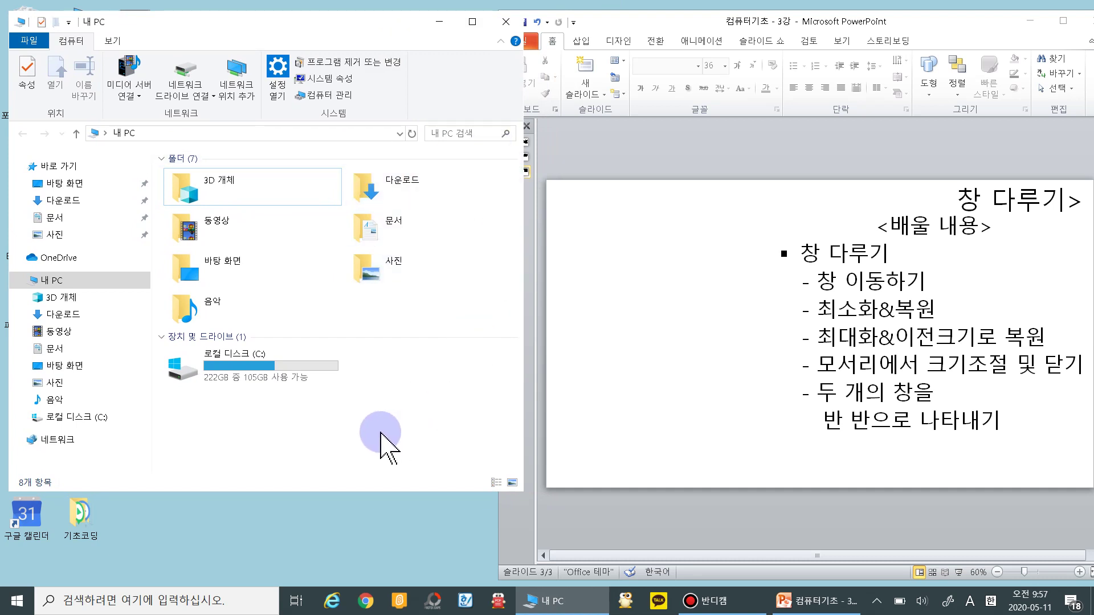
{"action": "mouse_move", "coordinate": [305, 24]}
{"action": "left_mouse_down"}
{"action": "mouse_move", "coordinate": [336, 33]}
{"action": "mouse_move", "coordinate": [318, 32]}
{"action": "left_mouse_up"}
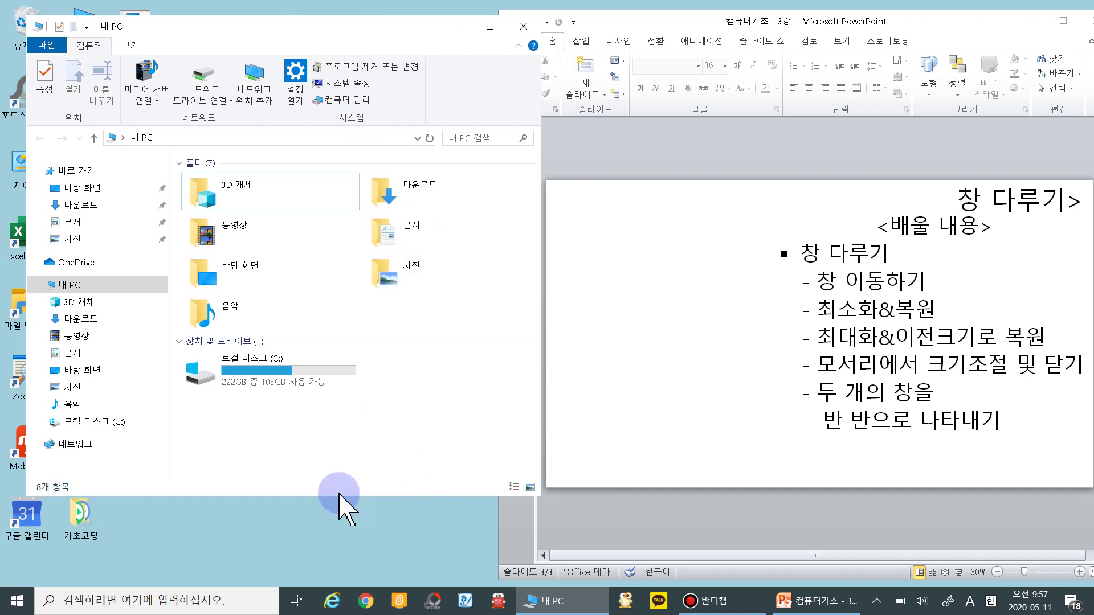
- Resize the 내 PC window from its bottom, right, top and left edges and from its lower-right corner
{"action": "left_click_drag", "start_coordinate": [327, 497], "coordinate": [327, 525]}
{"action": "left_click_drag", "start_coordinate": [539, 274], "coordinate": [586, 274]}
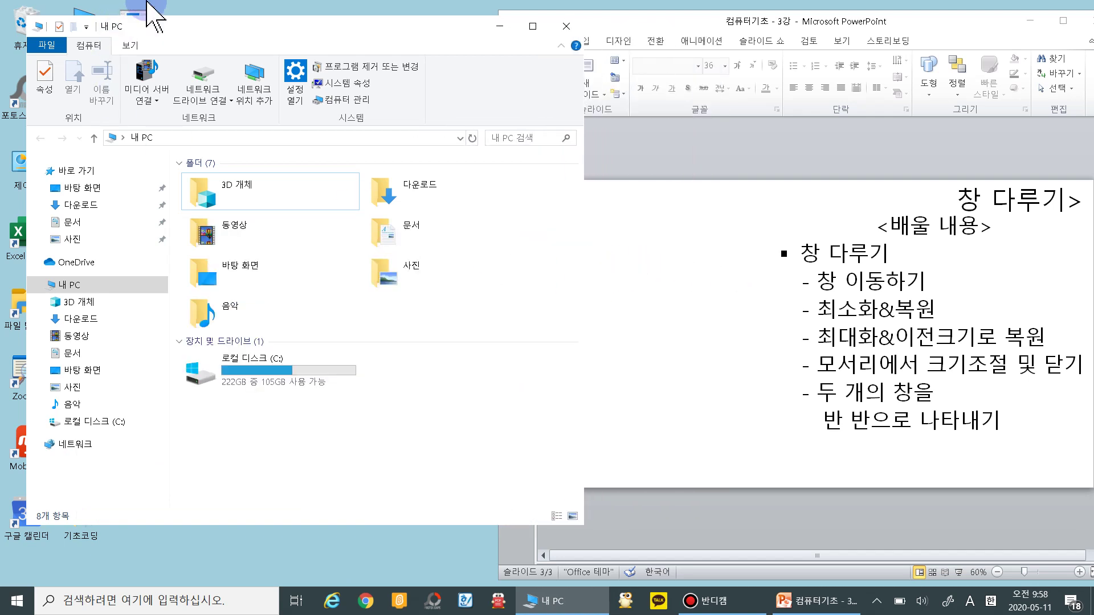
{"action": "left_click_drag", "start_coordinate": [250, 15], "coordinate": [273, 39]}
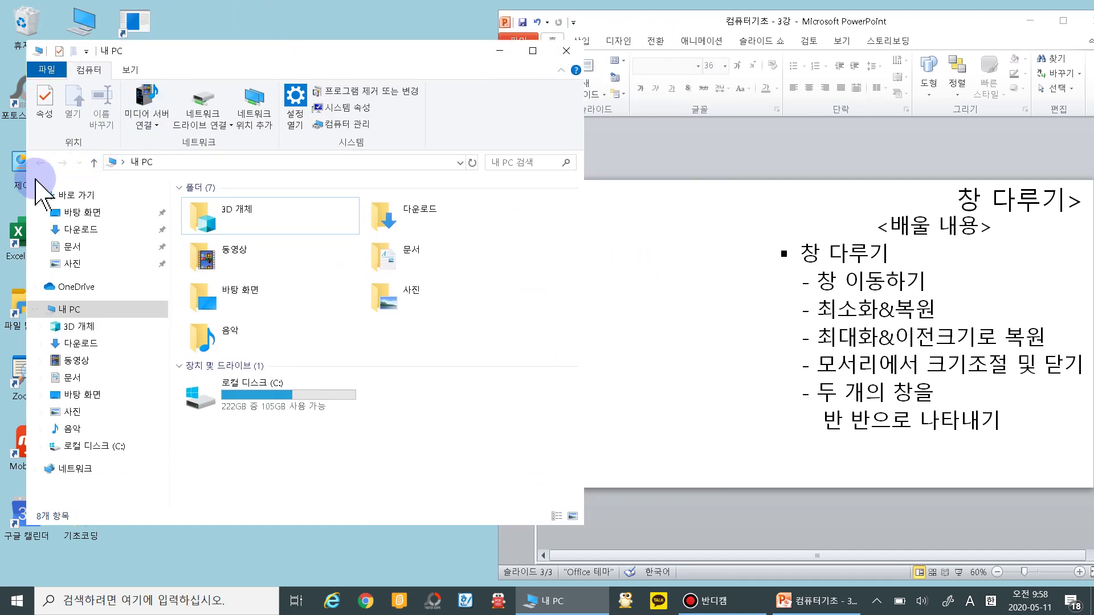
{"action": "mouse_move", "coordinate": [25, 190]}
{"action": "left_mouse_down"}
{"action": "mouse_move", "coordinate": [80, 188]}
{"action": "mouse_move", "coordinate": [31, 190]}
{"action": "left_mouse_up"}
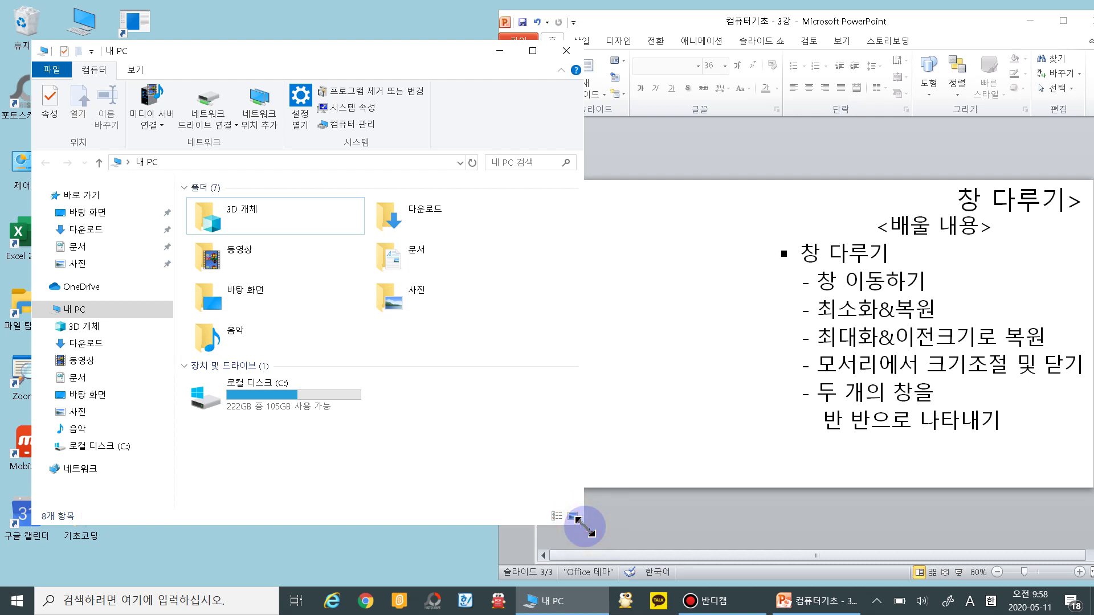
{"action": "left_click_drag", "start_coordinate": [584, 527], "coordinate": [602, 510]}
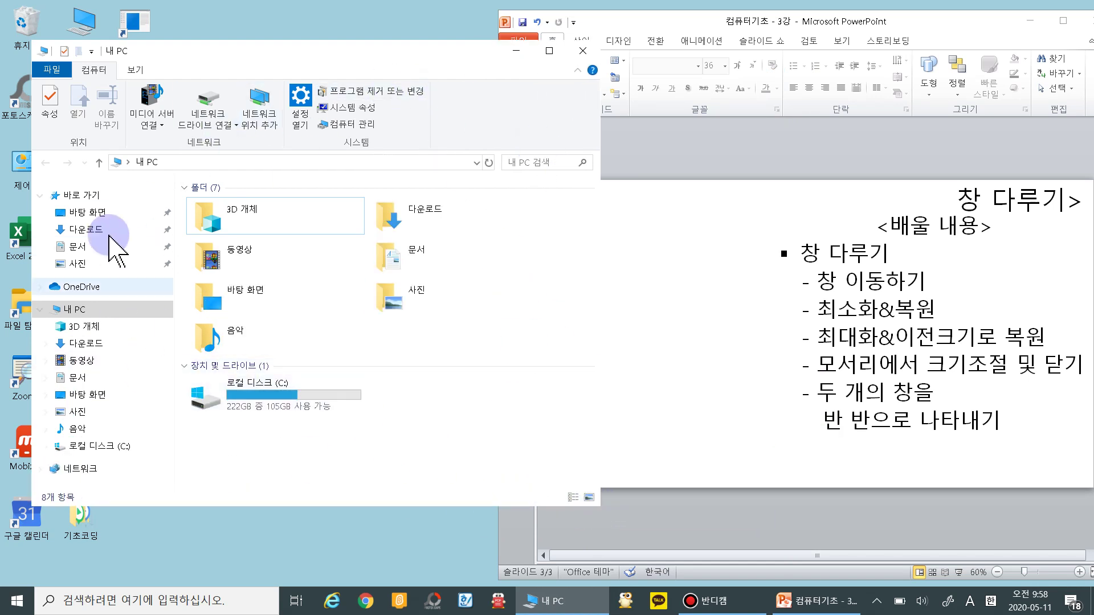
- Move the 내 PC window slightly down, close it, and reopen 내 PC from the desktop
{"action": "mouse_move", "coordinate": [394, 55]}
{"action": "left_mouse_down"}
{"action": "mouse_move", "coordinate": [405, 96]}
{"action": "mouse_move", "coordinate": [403, 73]}
{"action": "left_mouse_up"}
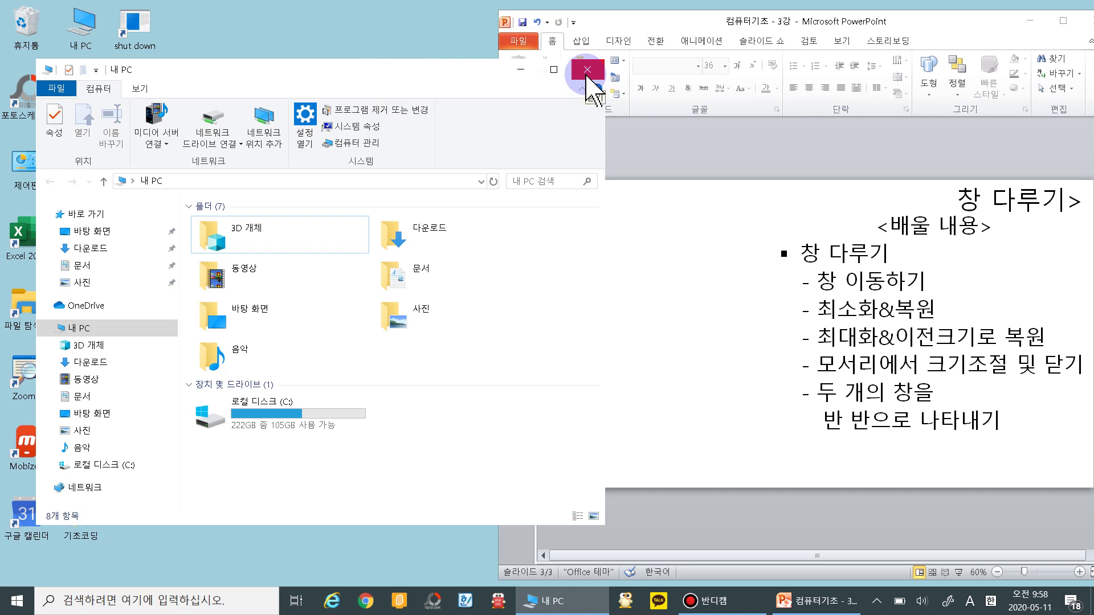
{"action": "left_click", "coordinate": [587, 69]}
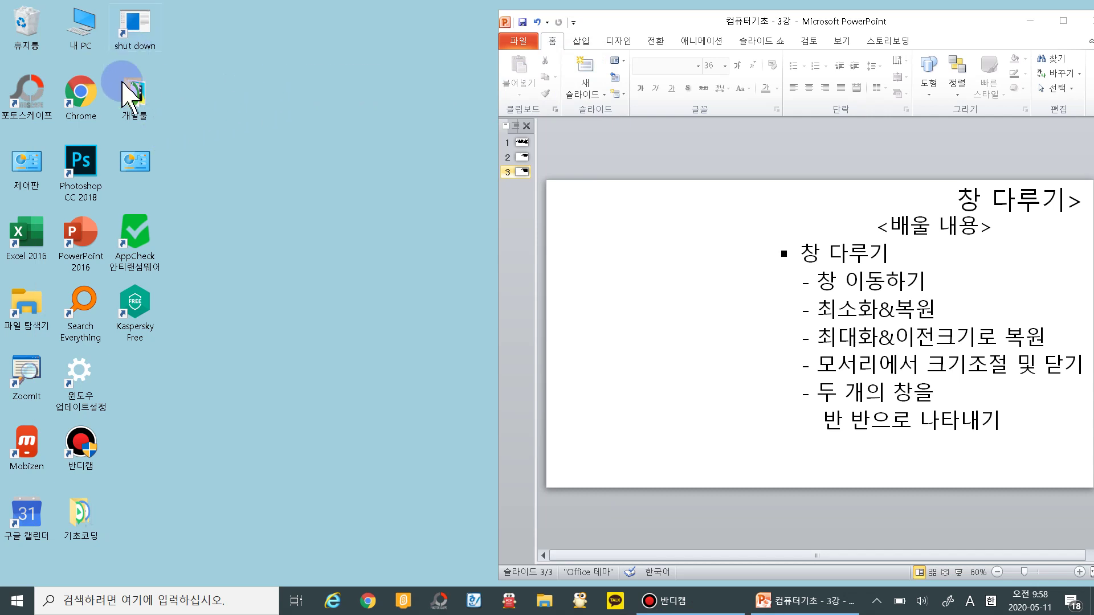
{"action": "left_click", "coordinate": [82, 29]}
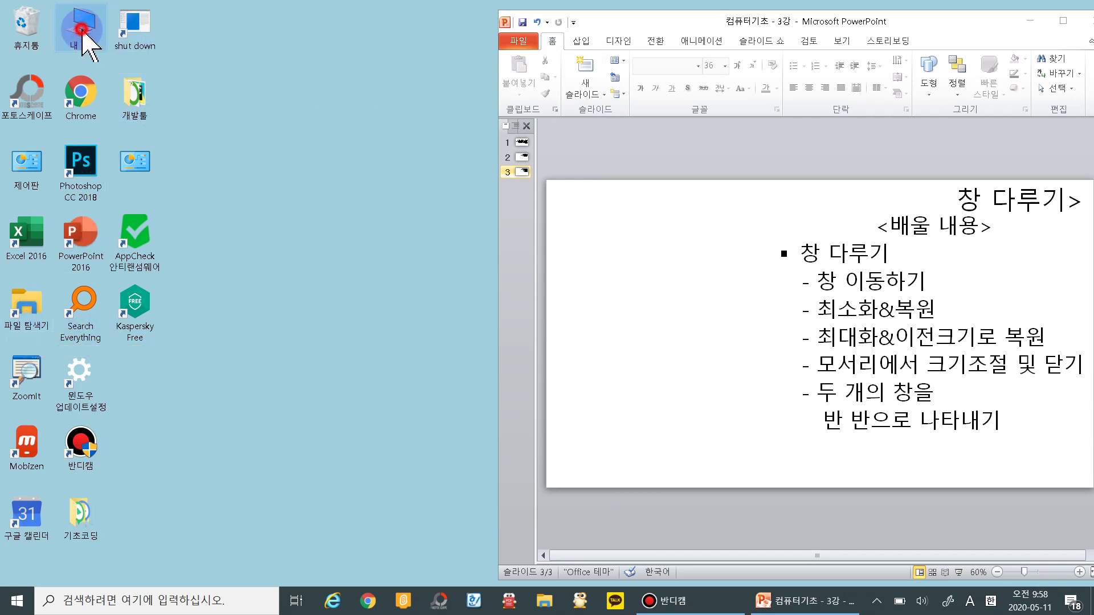
{"action": "double_click", "coordinate": [82, 30]}
- Move the 내 PC window toward the desktop's upper left and make it slightly taller from its lower-right corner
{"action": "left_click_drag", "start_coordinate": [342, 84], "coordinate": [431, 74]}
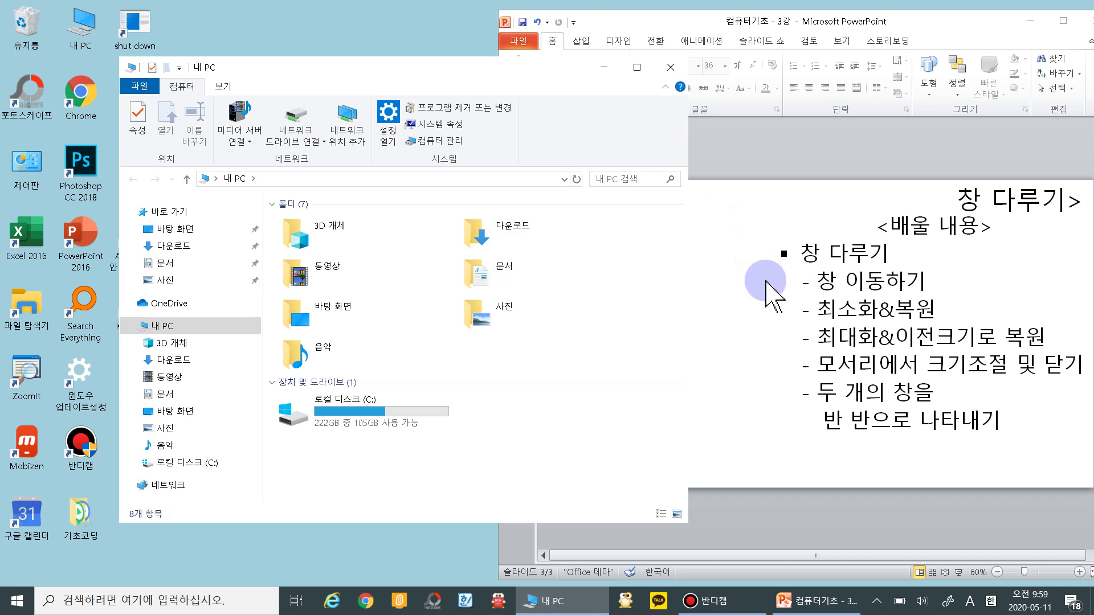
{"action": "left_click_drag", "start_coordinate": [465, 67], "coordinate": [491, 44]}
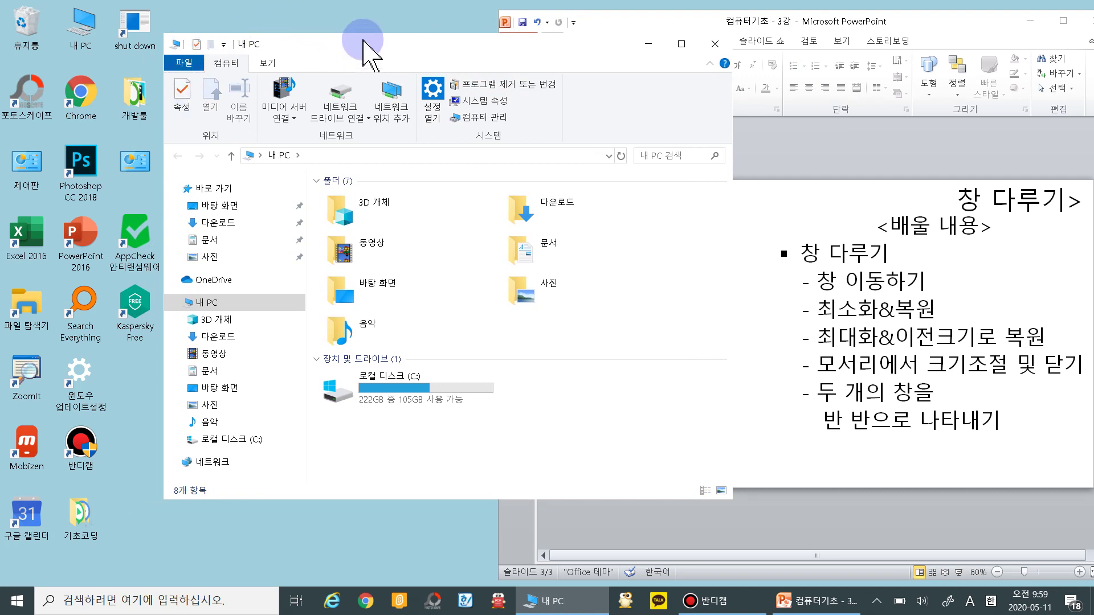
{"action": "left_click_drag", "start_coordinate": [364, 41], "coordinate": [283, 31]}
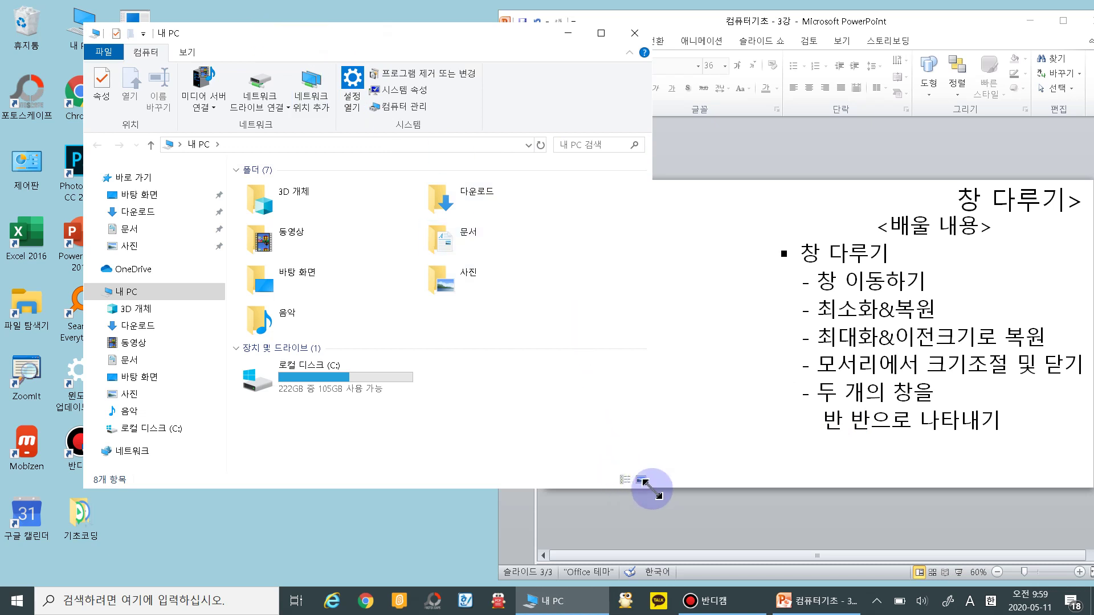
{"action": "mouse_move", "coordinate": [646, 484]}
{"action": "left_mouse_down"}
{"action": "mouse_move", "coordinate": [471, 471]}
{"action": "mouse_move", "coordinate": [627, 463]}
{"action": "mouse_move", "coordinate": [649, 503]}
{"action": "left_mouse_up"}
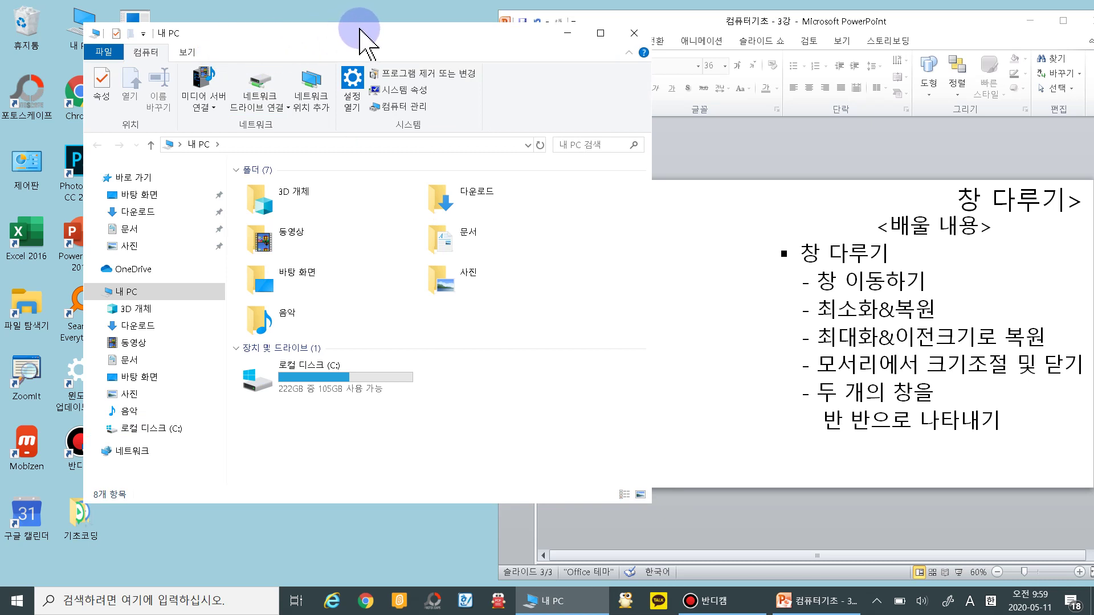
- Snap the 내 PC window to the left half of the screen and fill the right half with the PowerPoint window
{"action": "left_click_drag", "start_coordinate": [359, 29], "coordinate": [1, 40]}
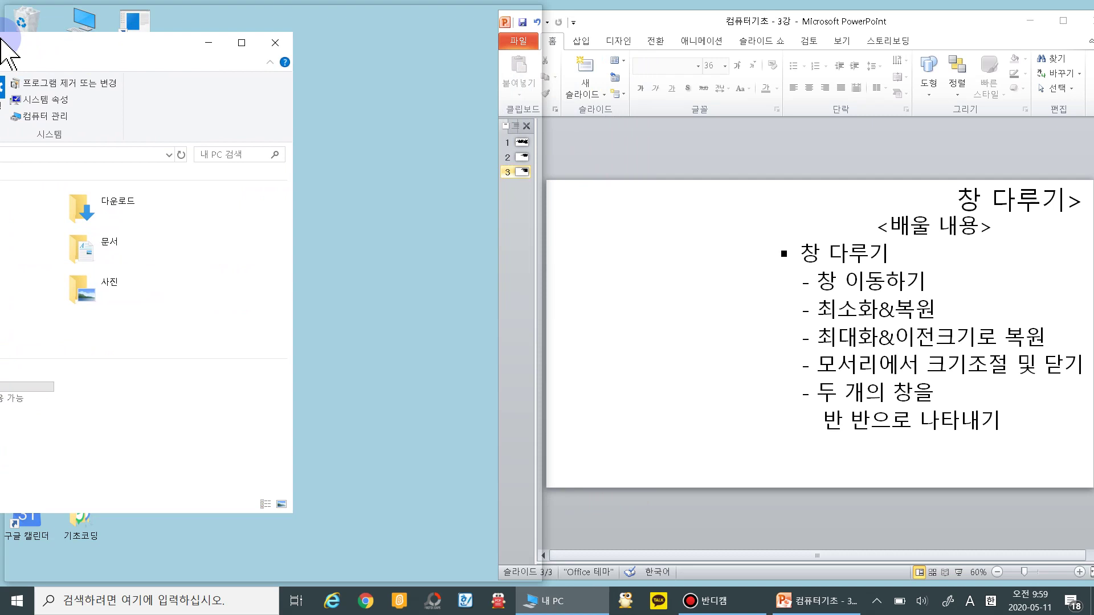
{"action": "left_click_drag", "start_coordinate": [1, 40], "coordinate": [4, 37]}
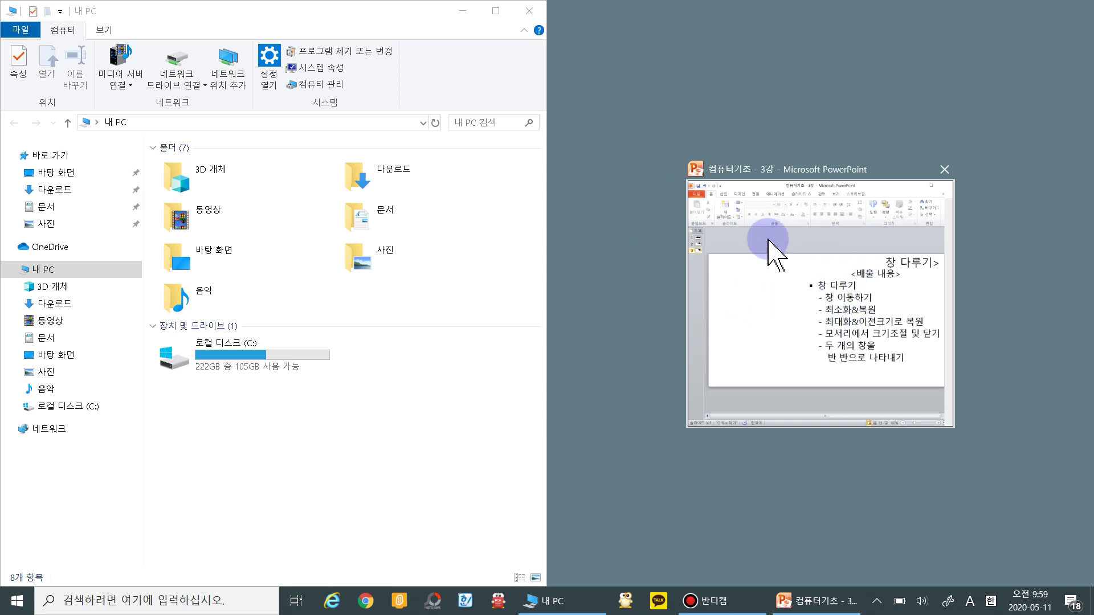
{"action": "left_click", "coordinate": [768, 297]}
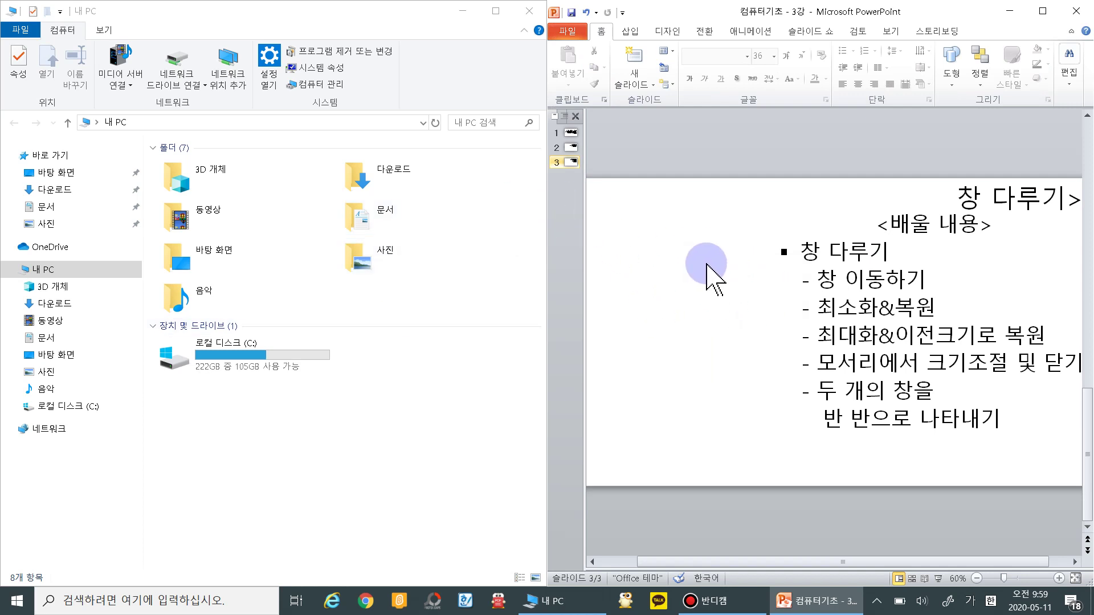
- Bring the full text of slide 3 into view and show slide 1 of the presentation
{"action": "left_click_drag", "start_coordinate": [679, 563], "coordinate": [885, 577]}
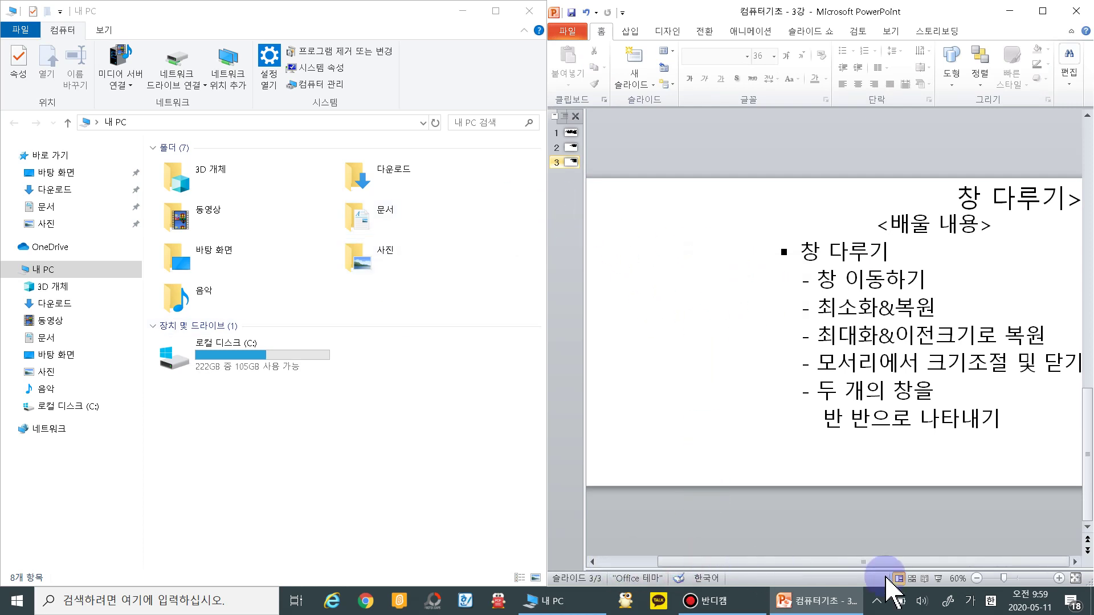
{"action": "left_click", "coordinate": [815, 288]}
{"action": "left_click", "coordinate": [663, 282]}
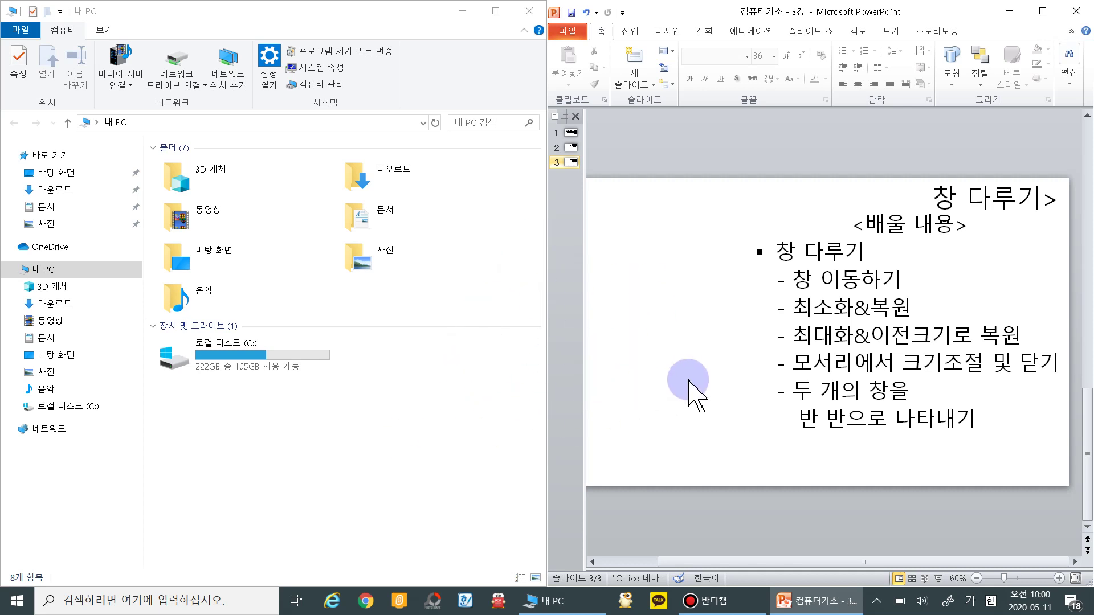
{"action": "left_click", "coordinate": [569, 133]}
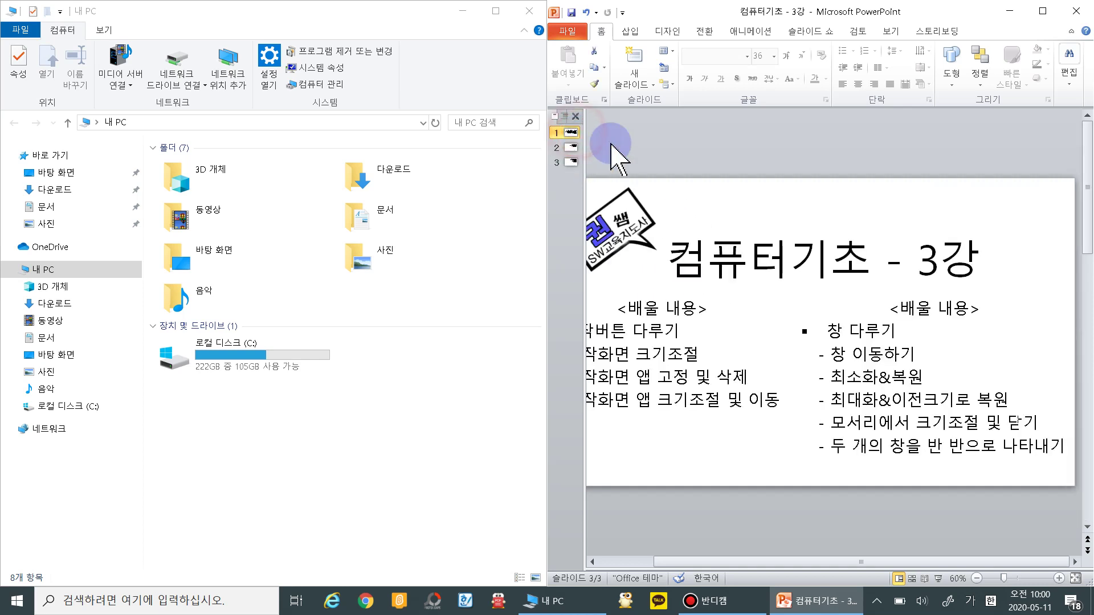
- Close the 내 PC window and widen the PowerPoint window from its left edge
{"action": "left_click", "coordinate": [529, 11]}
{"action": "left_click_drag", "start_coordinate": [547, 491], "coordinate": [472, 490]}
- Open the Start menu and look through its alphabetical app list from the top to the G entries
{"action": "left_click", "coordinate": [17, 601]}
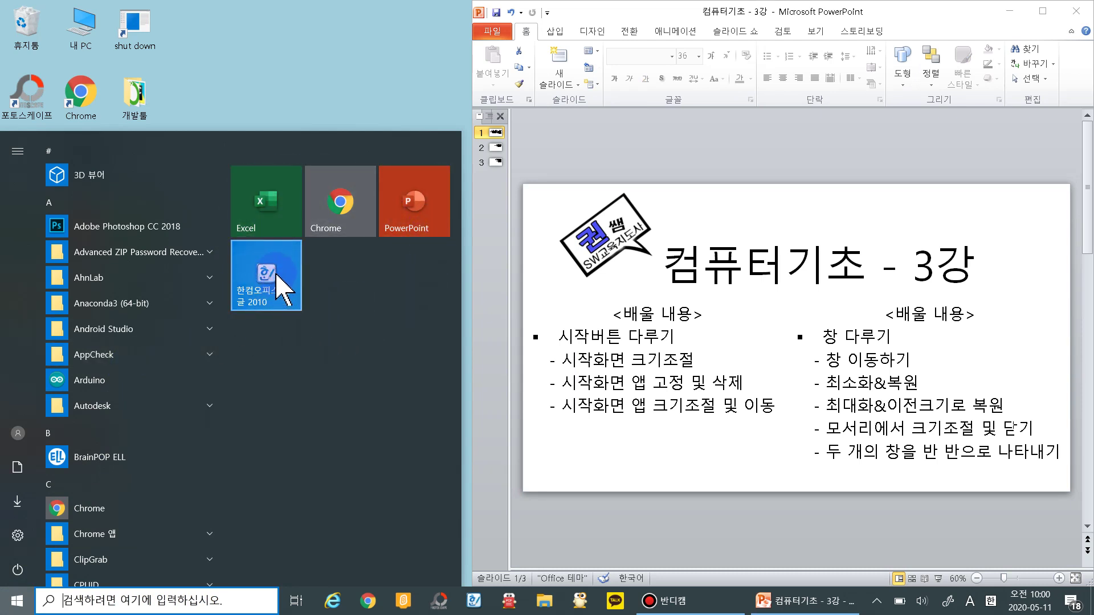
{"action": "scroll", "coordinate": [108, 292], "scroll_direction": "down", "scroll_amount": 3}
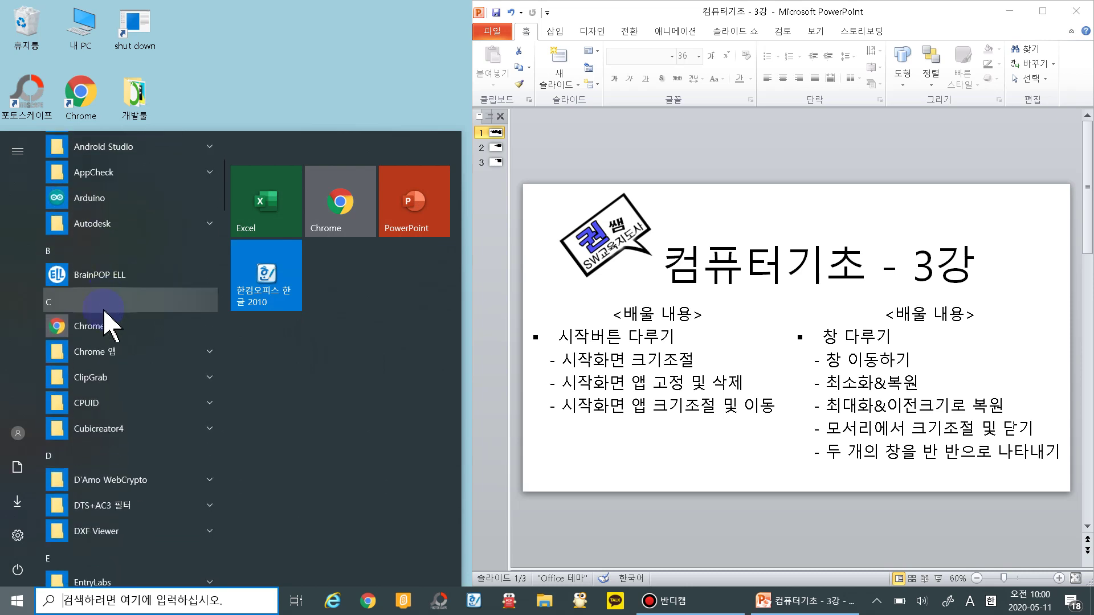
{"action": "scroll", "coordinate": [111, 319], "scroll_direction": "down", "scroll_amount": 3}
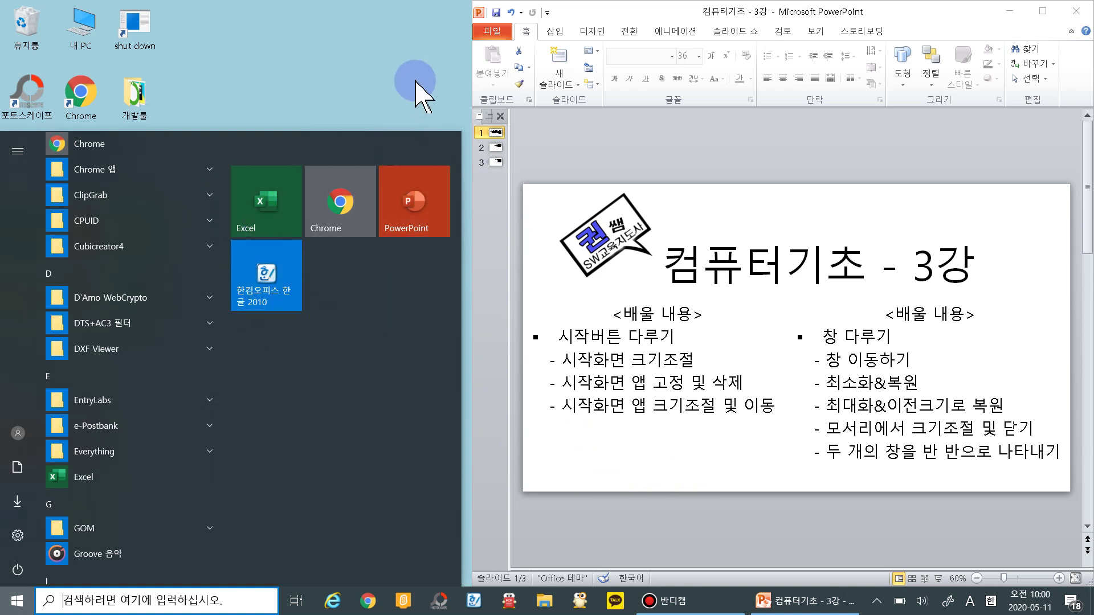
- Detach the PowerPoint window from its snapped position and place it on the right side of the desktop
{"action": "left_click_drag", "start_coordinate": [808, 17], "coordinate": [654, 30]}
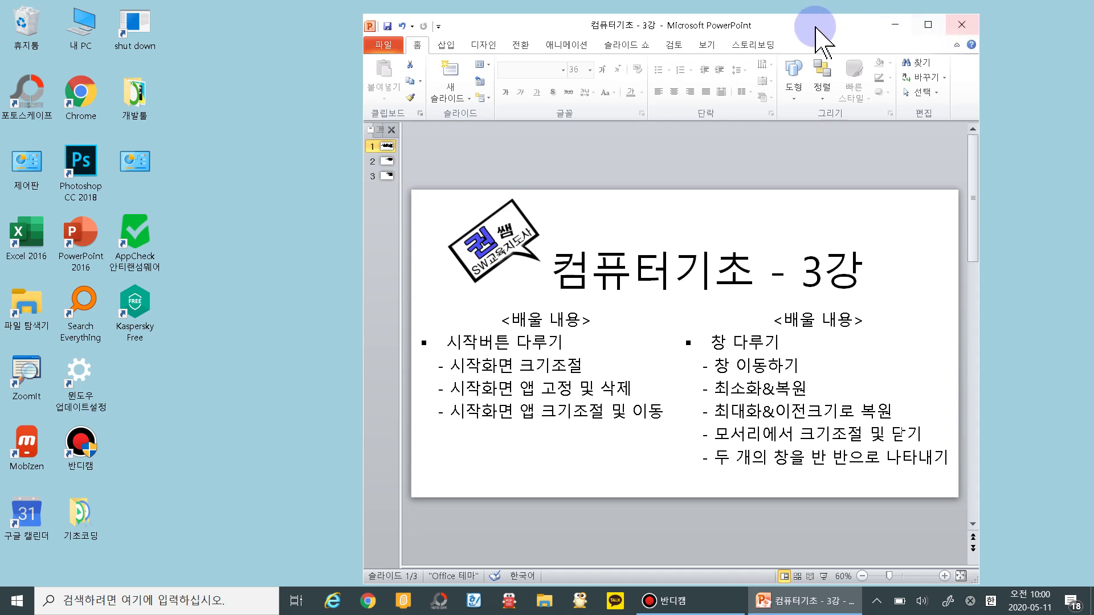
{"action": "left_click_drag", "start_coordinate": [814, 27], "coordinate": [902, 22]}
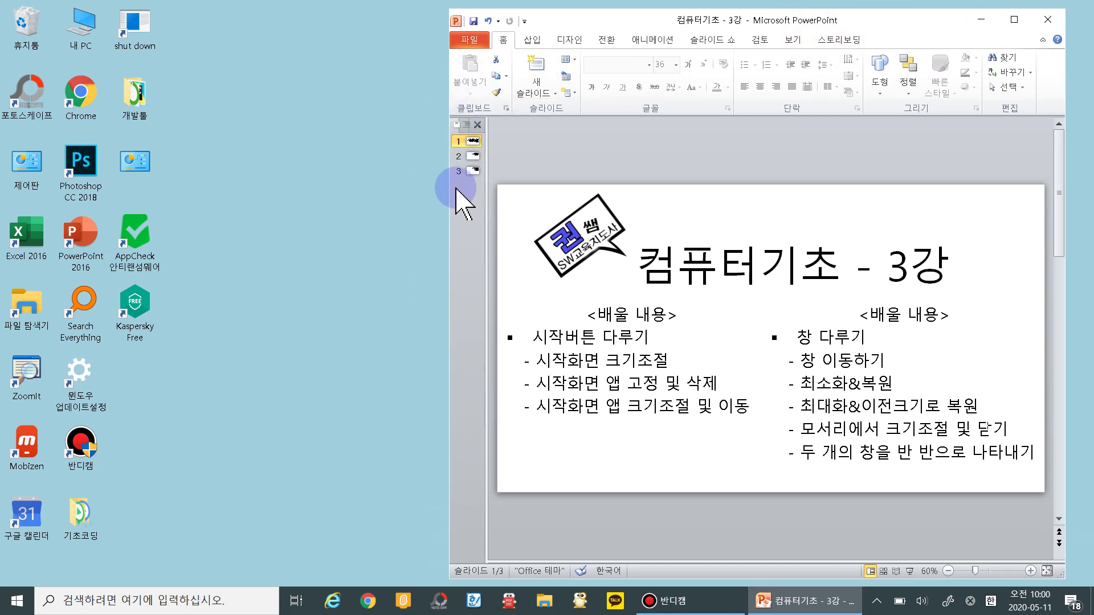